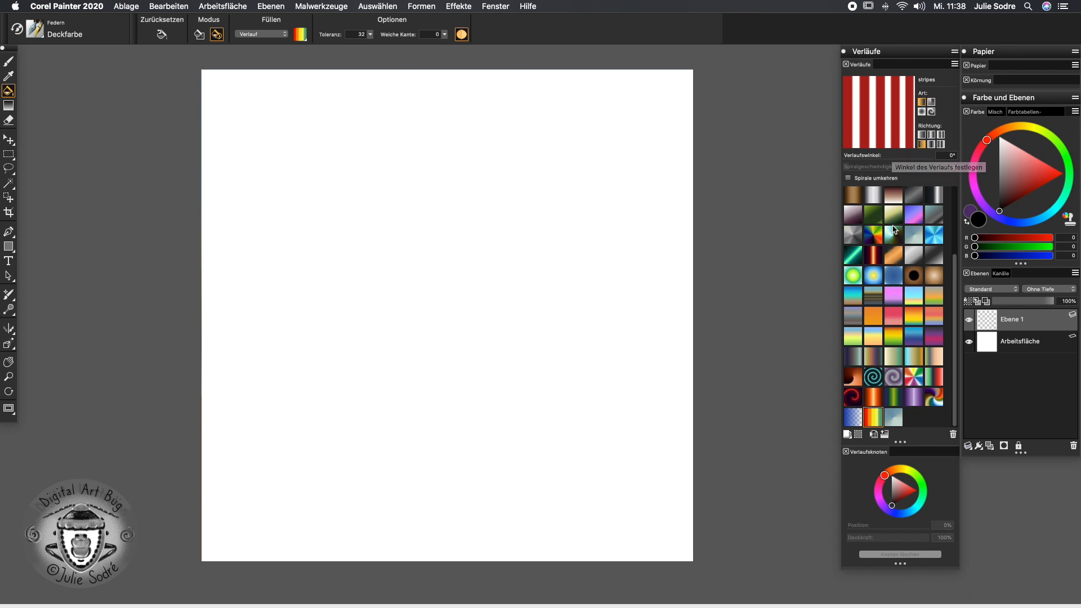
- Choose the Rosa Dunst gradient from the gradient library and open it for editing
click(893, 295)
click(893, 320)
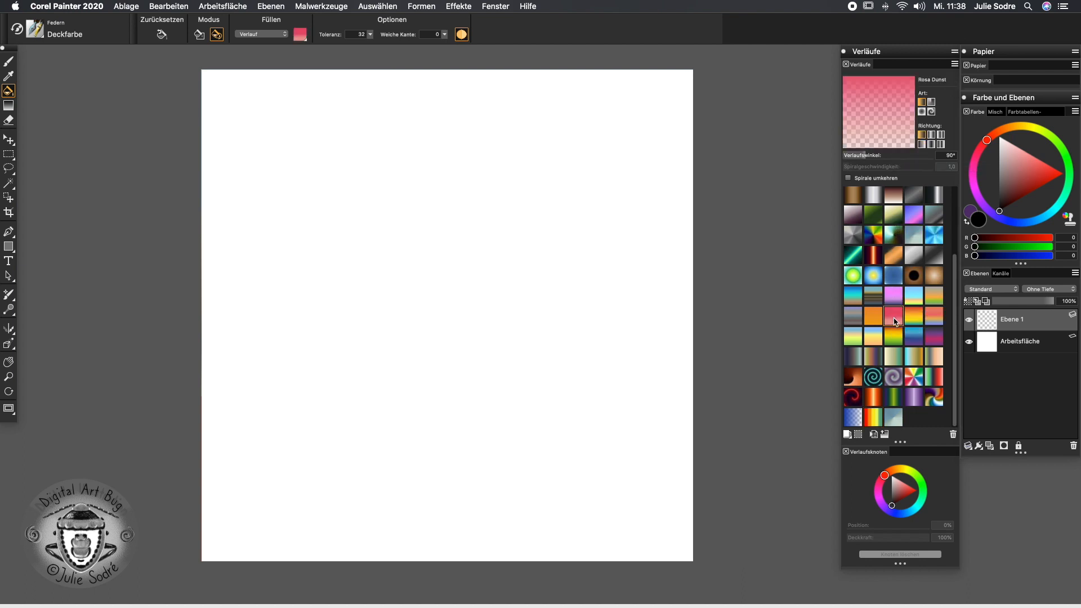
click(955, 64)
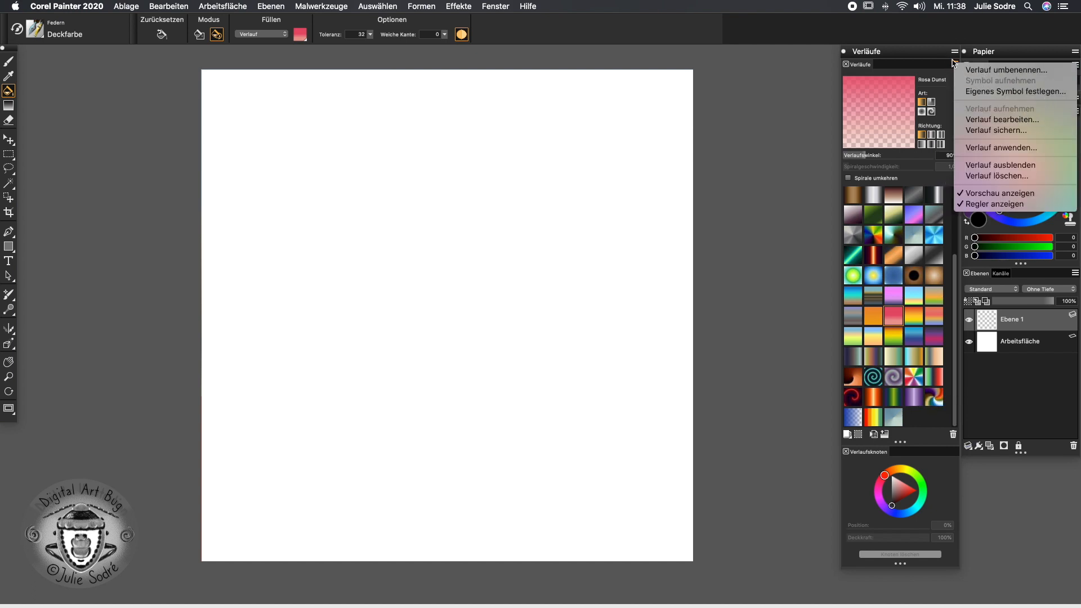
click(1034, 123)
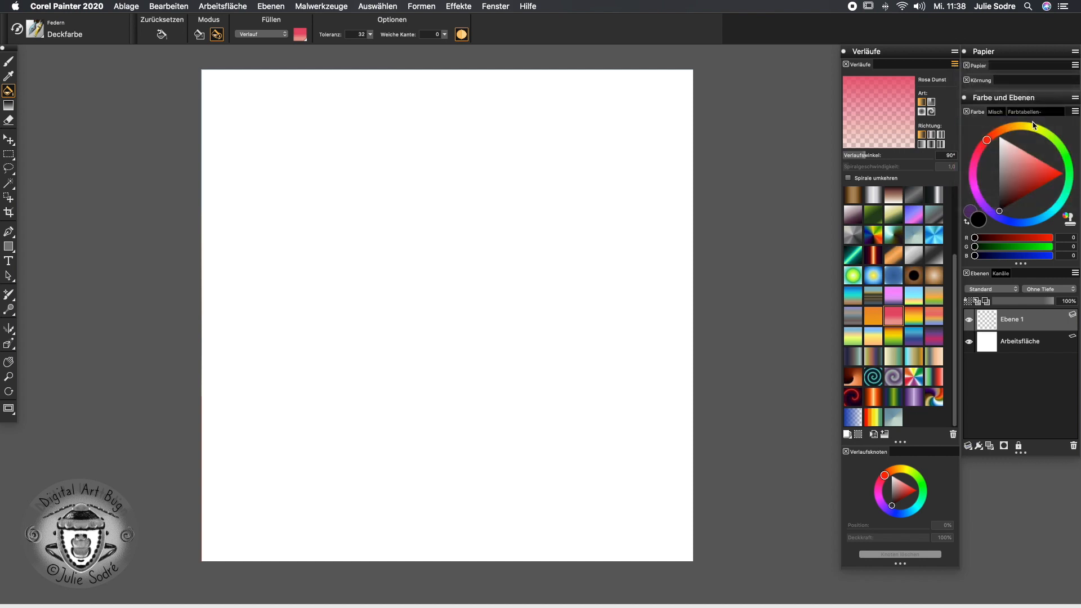
drag(471, 114, 342, 142)
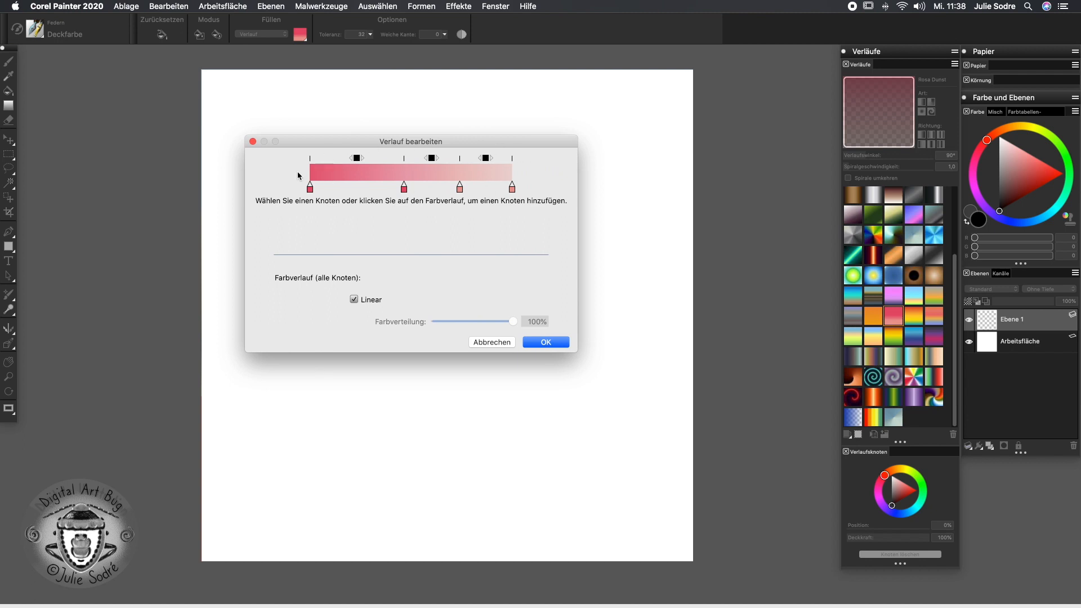
- Recolour the gradient's first node (0%) to orange-red and its second node to golden yellow
click(310, 187)
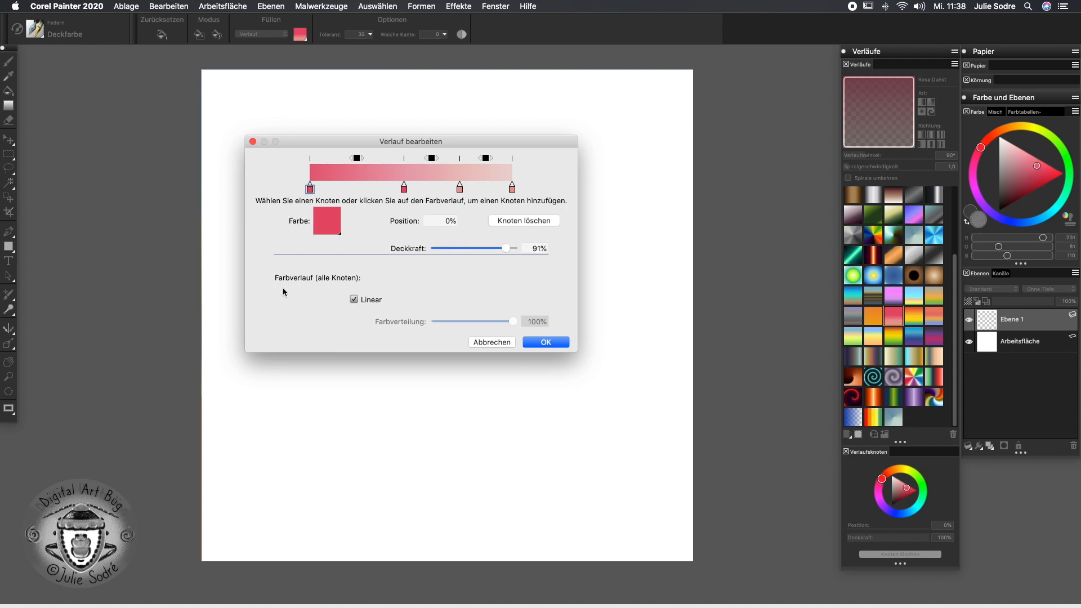
drag(906, 488, 899, 494)
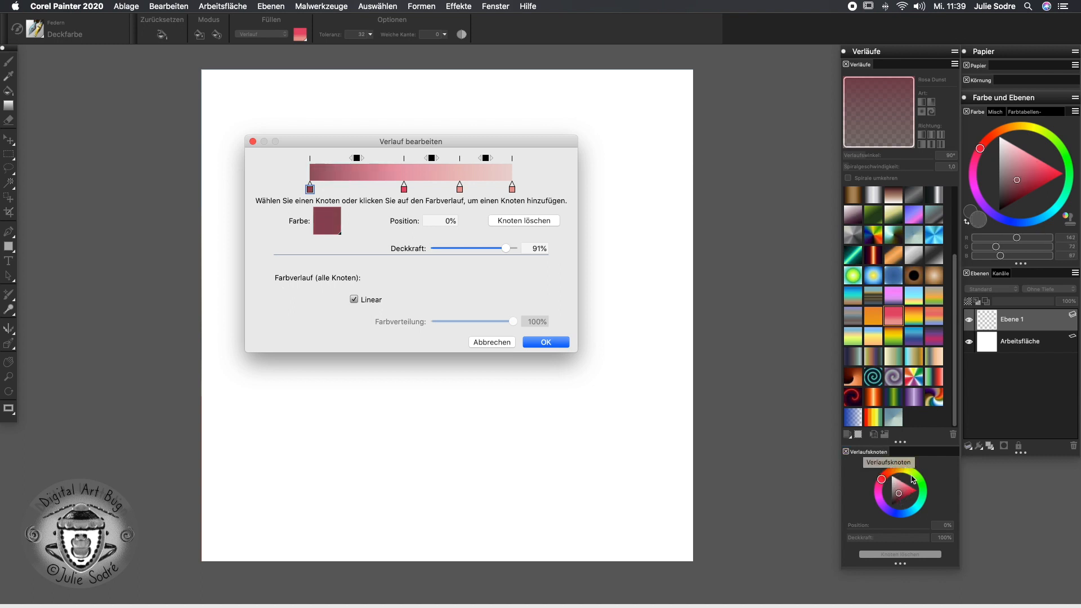
click(885, 474)
drag(886, 475, 889, 472)
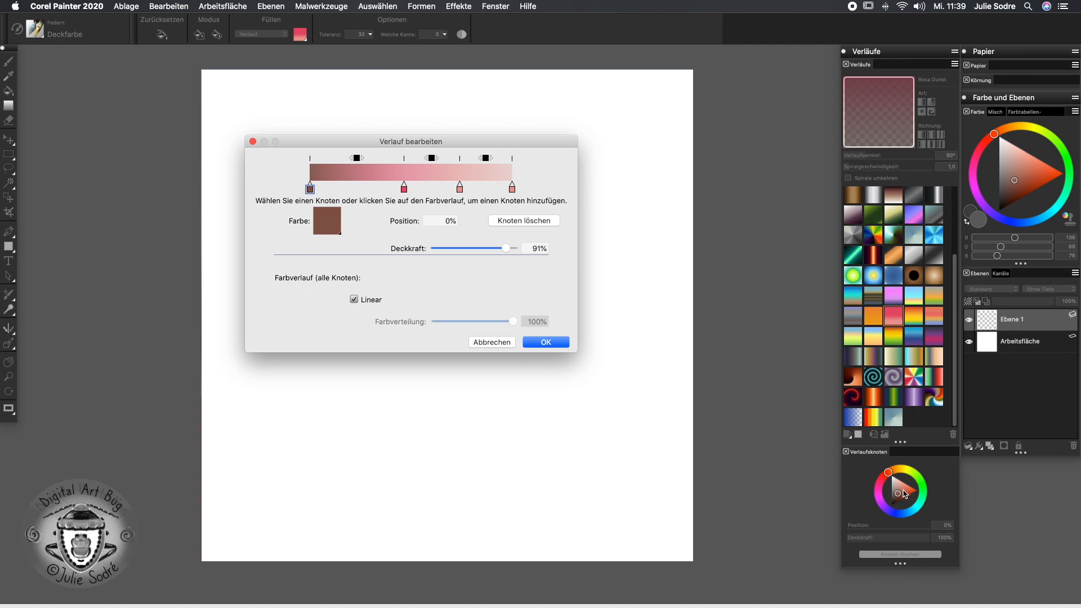
drag(904, 495, 907, 490)
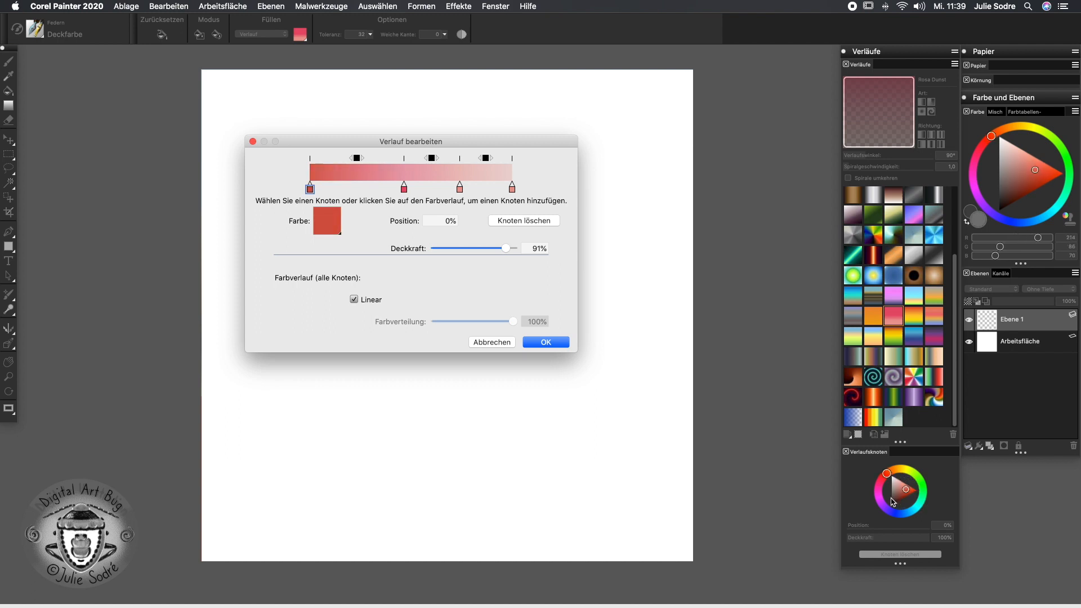
click(404, 189)
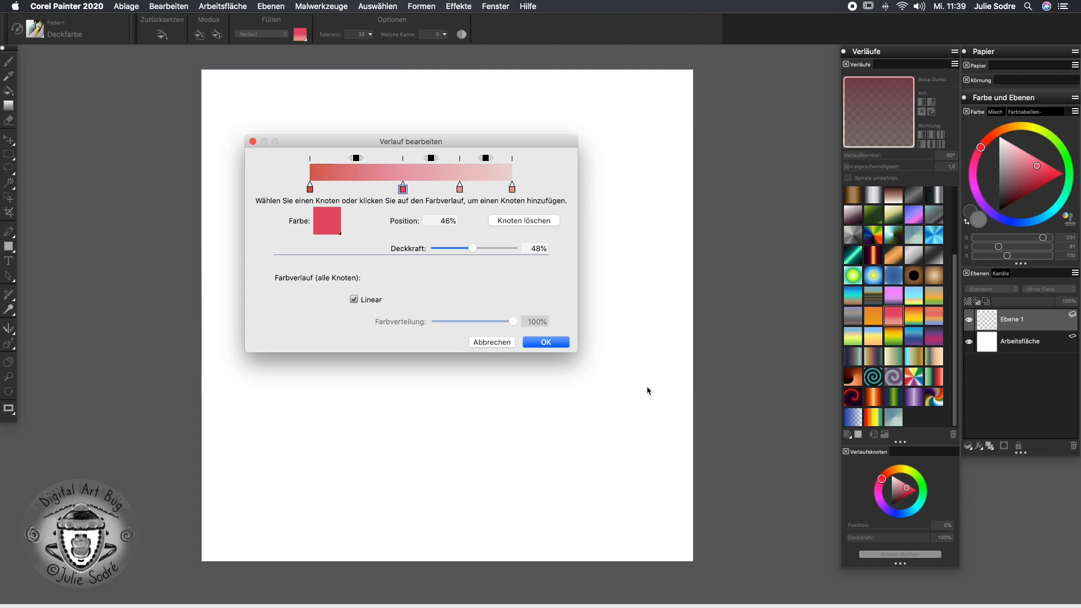
click(901, 470)
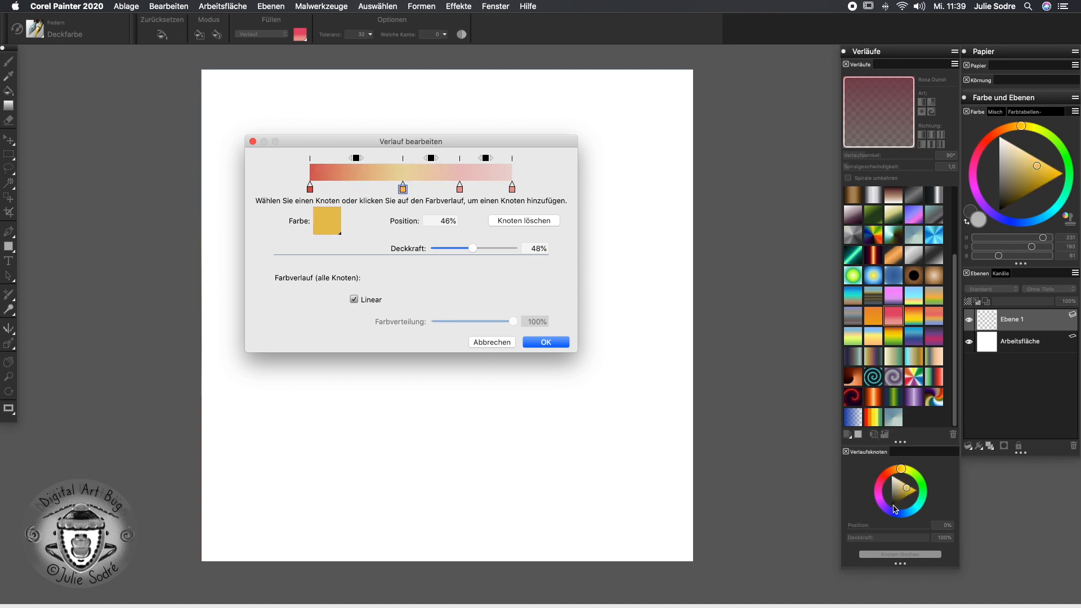
- Set the opacity of all four gradient nodes to 100% and accept the edited gradient
click(512, 188)
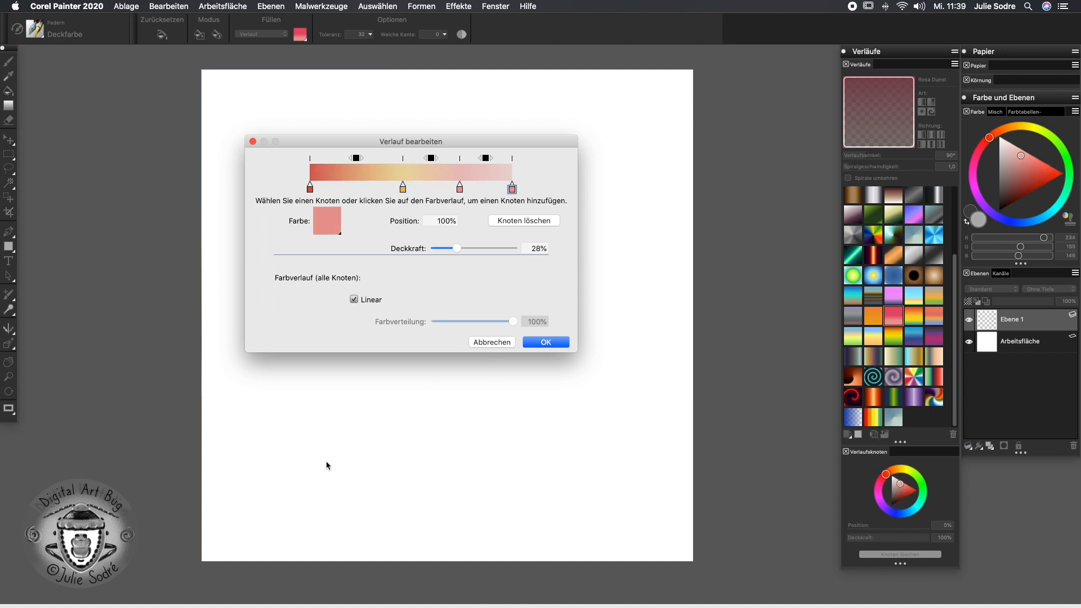
click(310, 188)
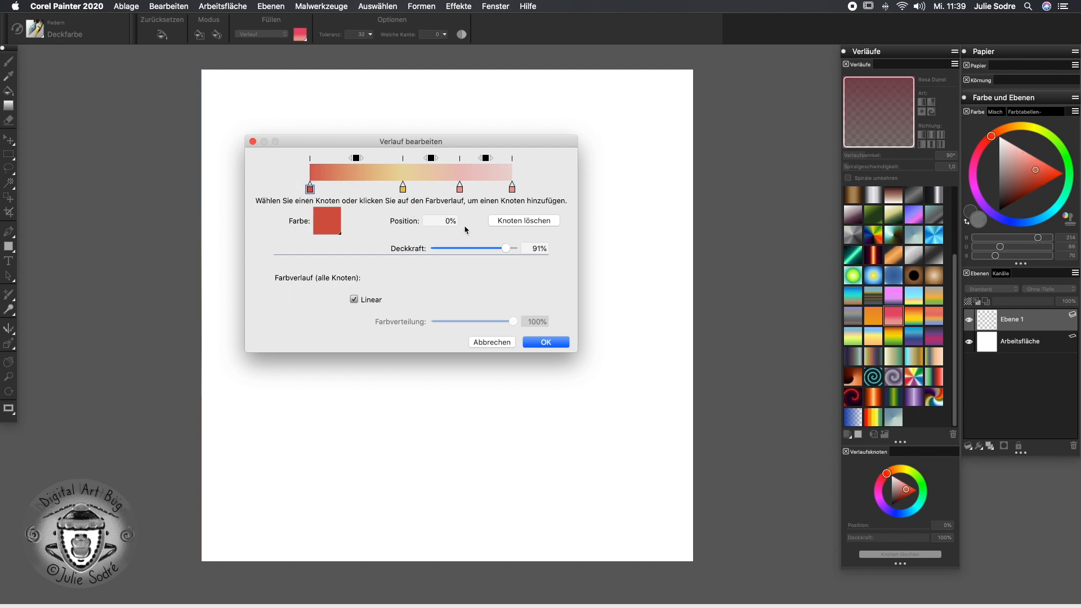
click(512, 188)
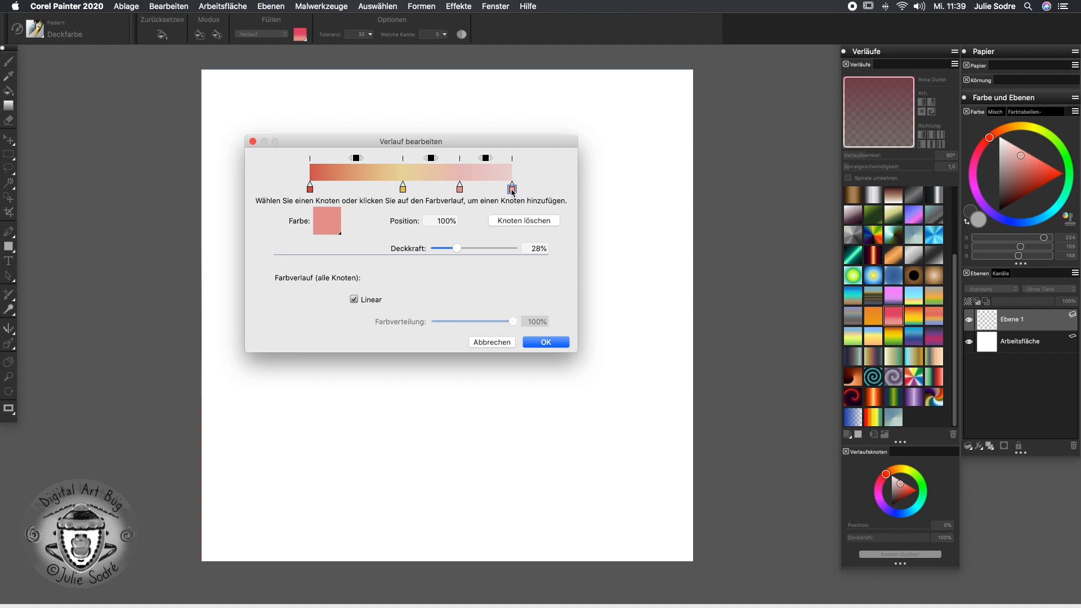
drag(457, 248, 515, 248)
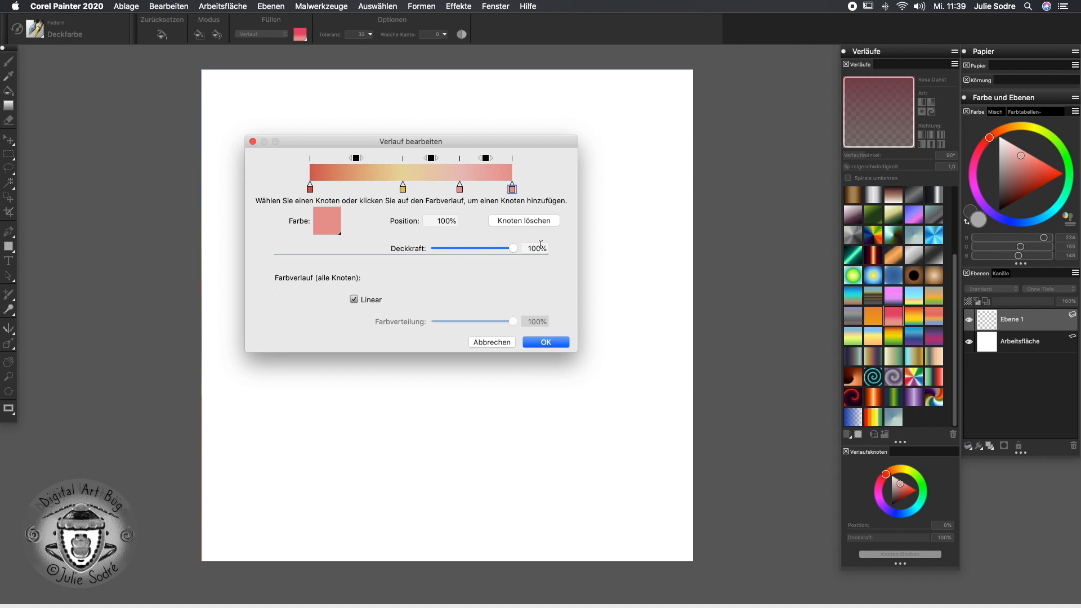
click(310, 188)
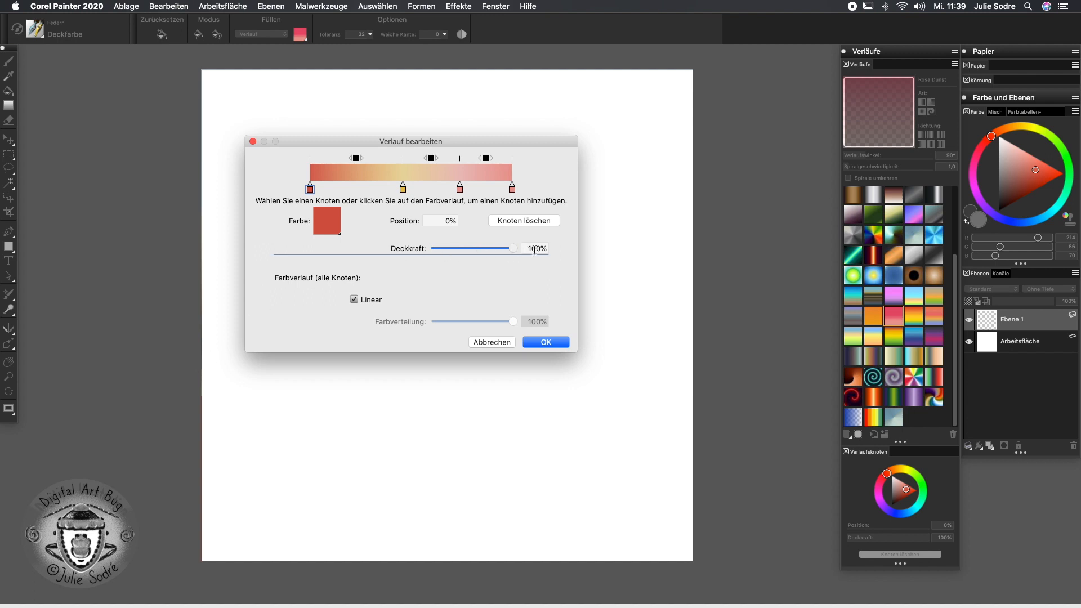
click(404, 188)
drag(475, 251, 515, 249)
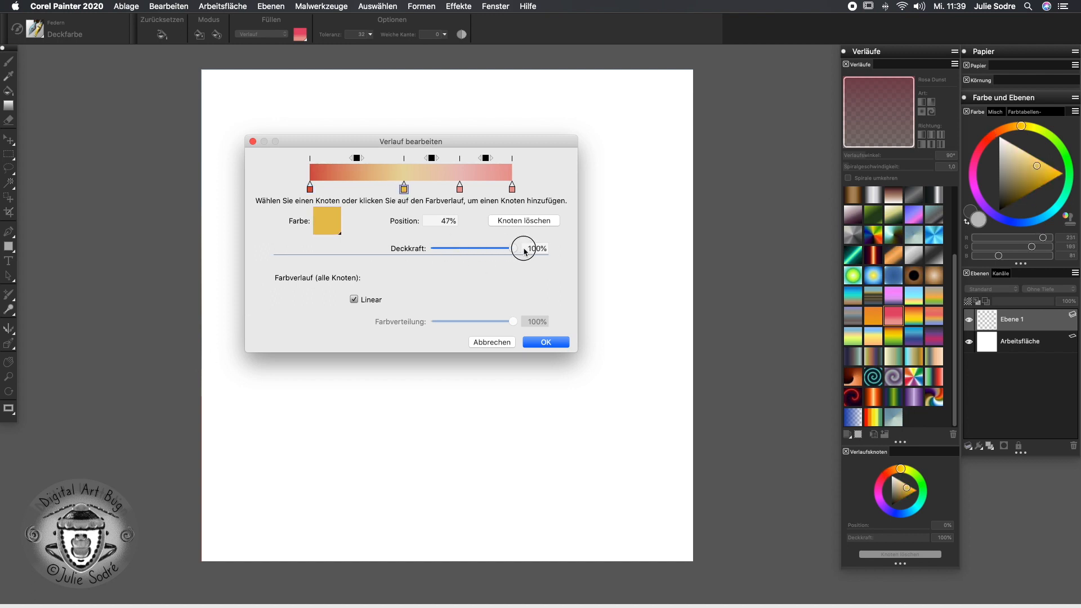
click(460, 189)
drag(478, 249, 535, 245)
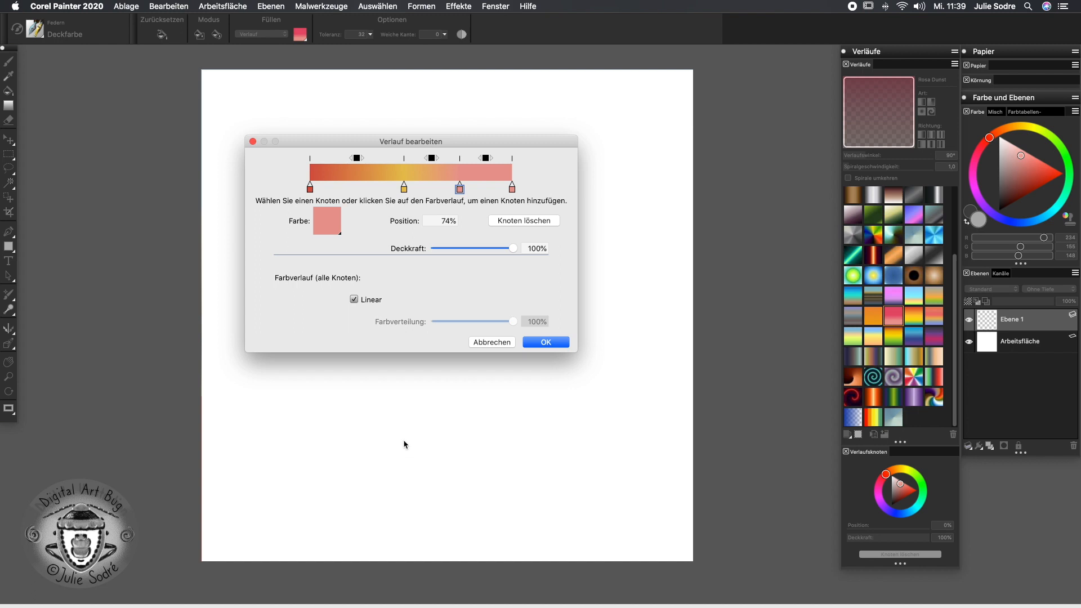
click(546, 343)
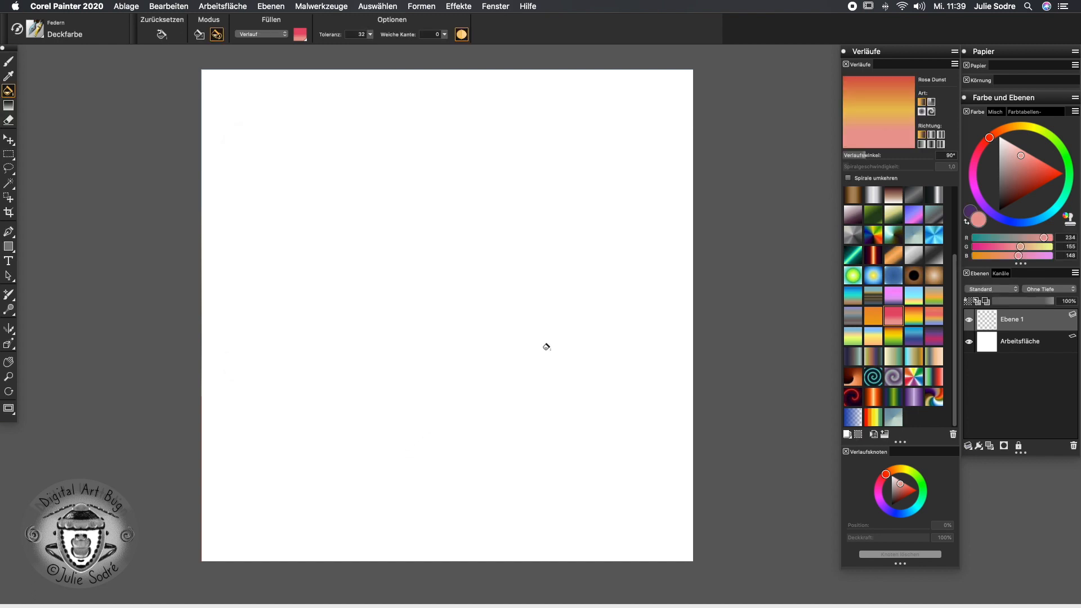
- Try the edited gradient on Ebene 1 as a linear fill and as radial fills from four different centres, undoing each fill
click(370, 214)
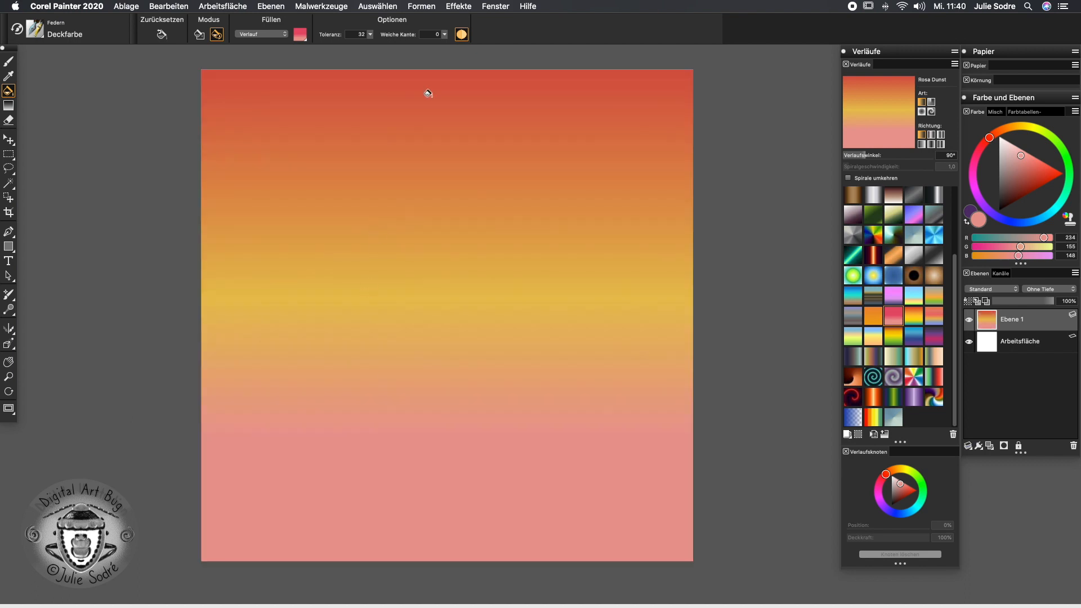
key(super+z)
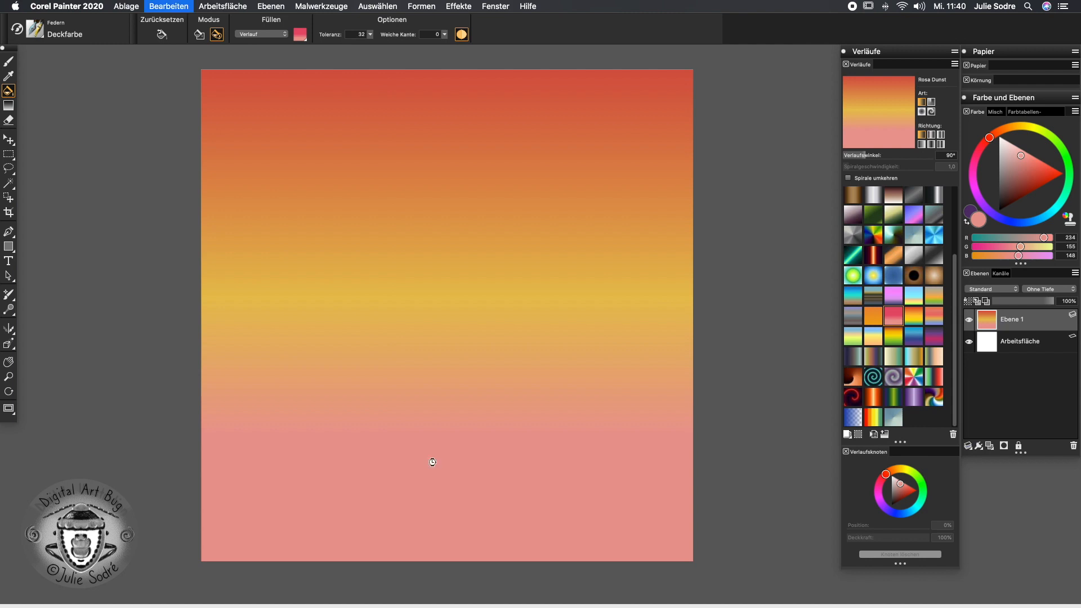
click(924, 113)
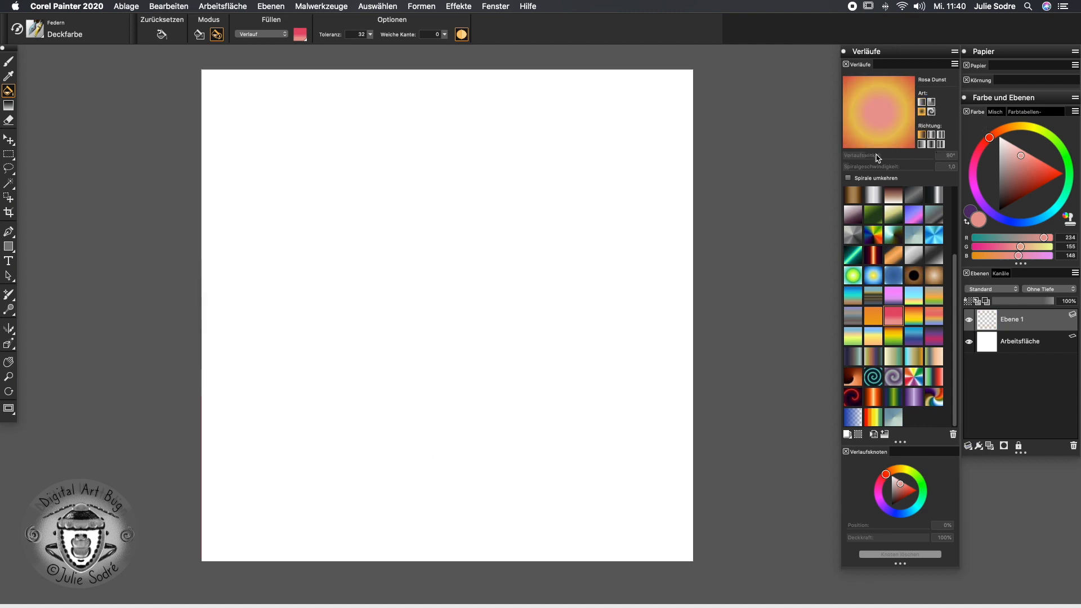
click(401, 237)
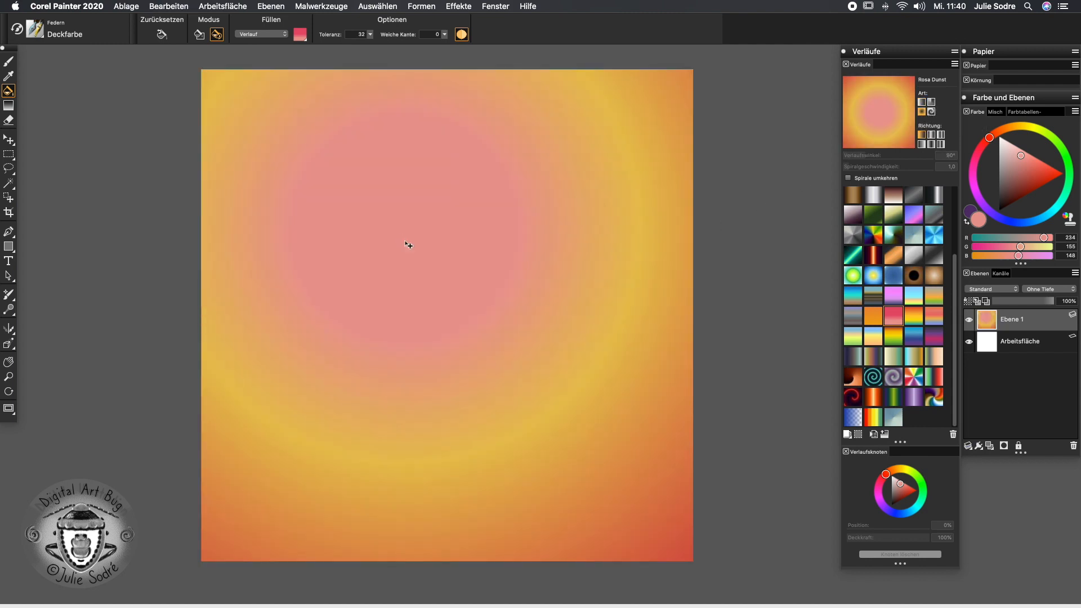
key(super+z)
click(607, 458)
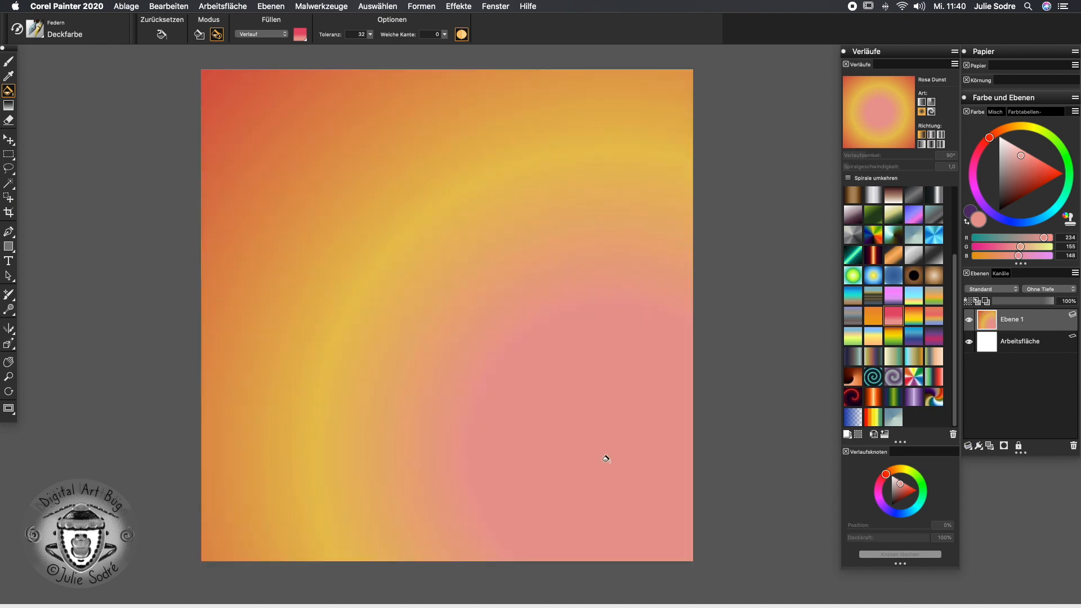
key(super+z)
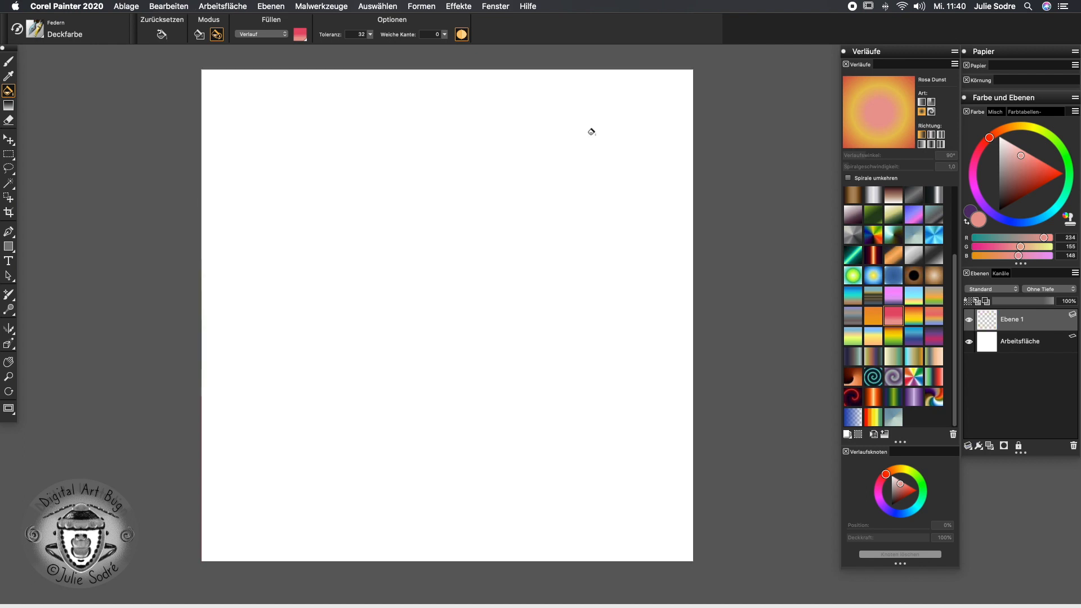
click(568, 242)
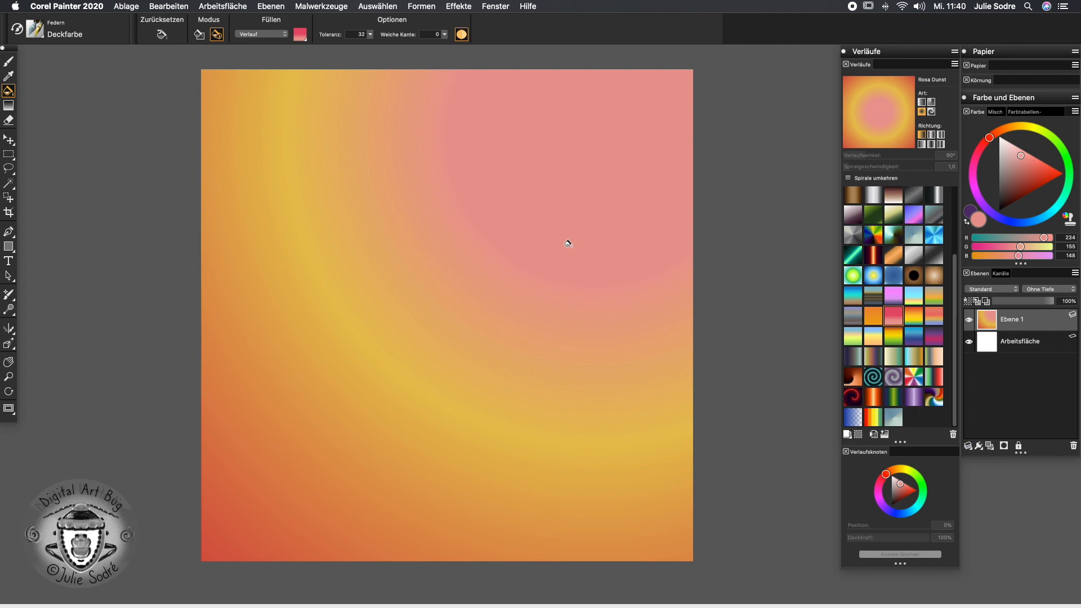
key(super+z)
click(306, 452)
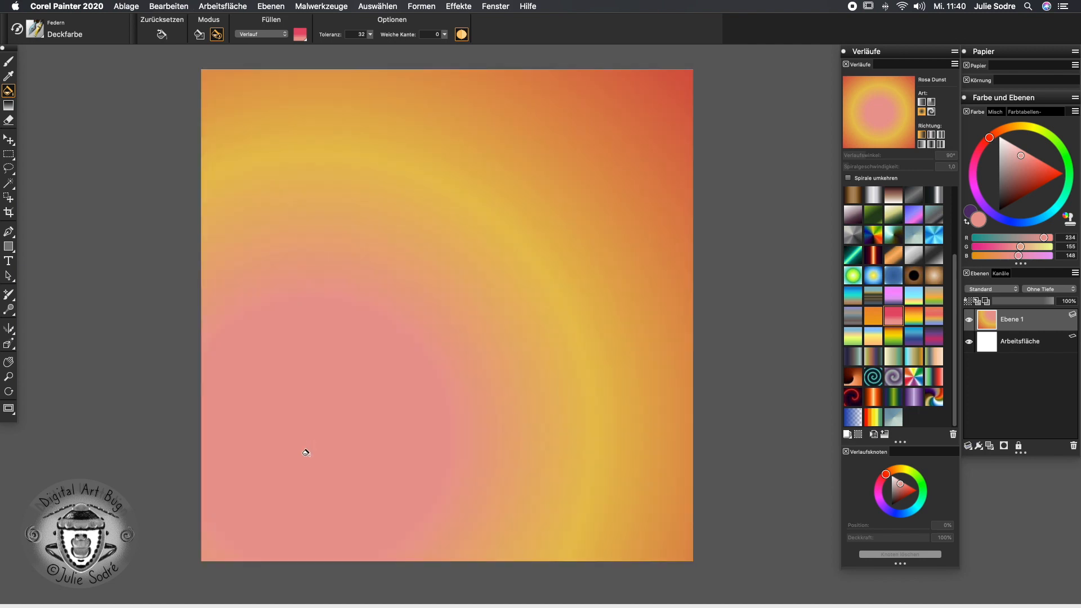
key(super+z)
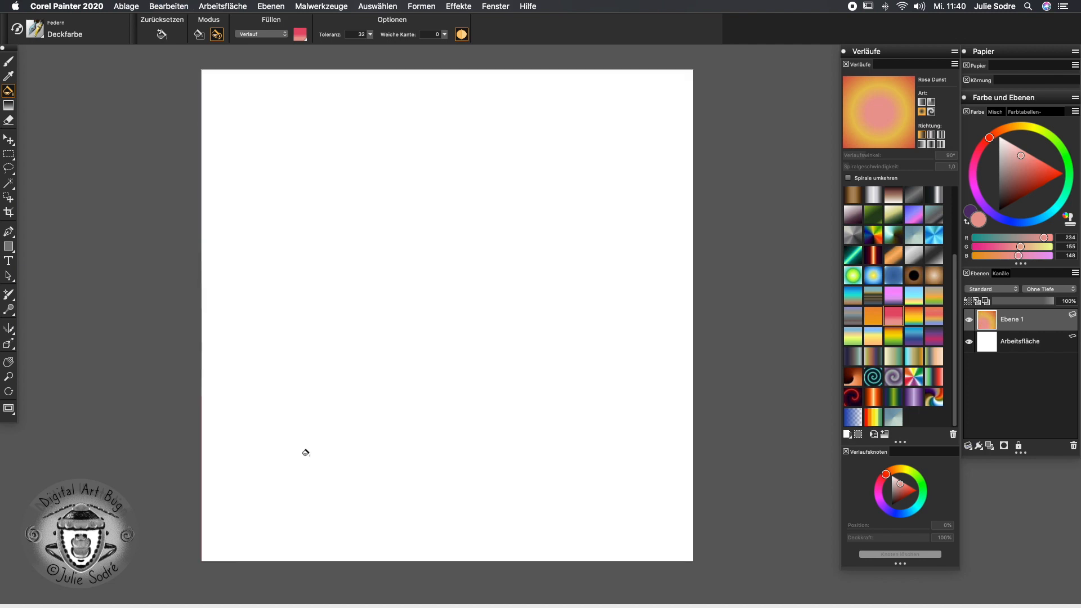
- Fill Ebene 1 with the gradient set back to linear, and save the gradient under the name "sonnenuntergang"
click(922, 102)
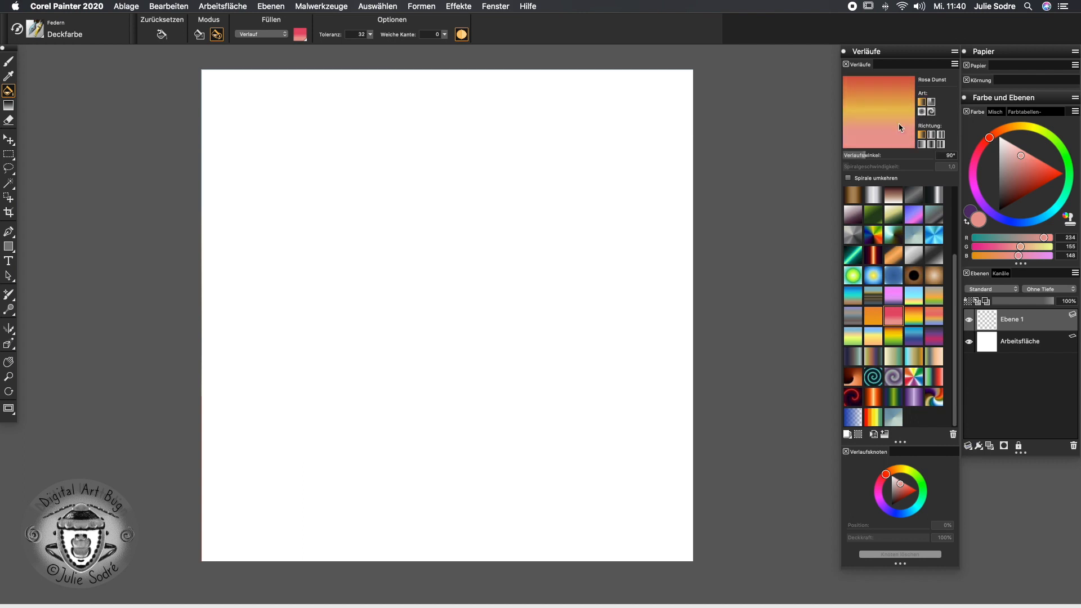
click(500, 145)
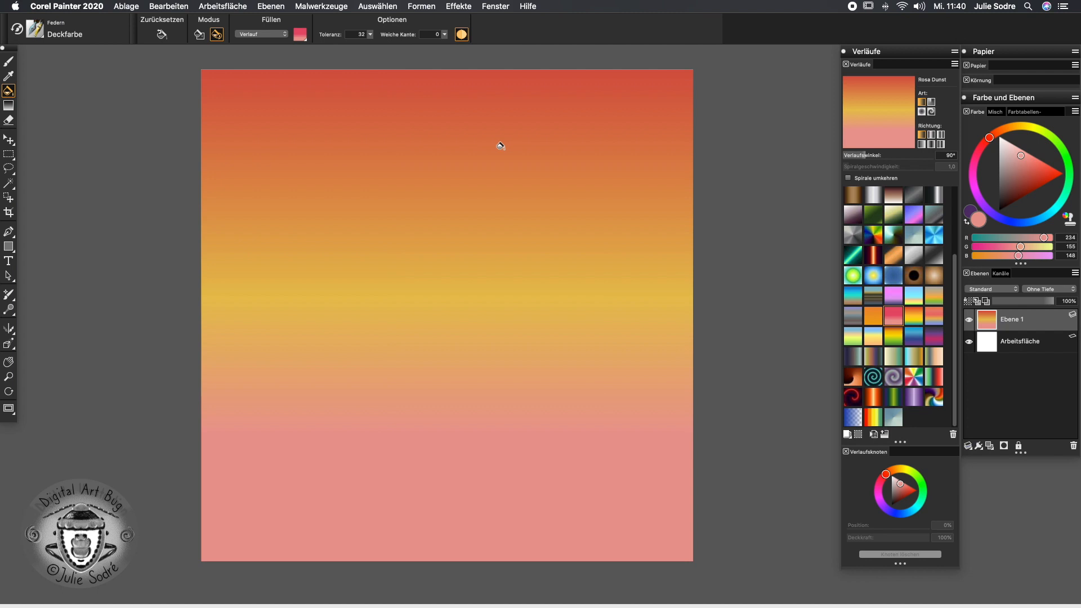
click(955, 64)
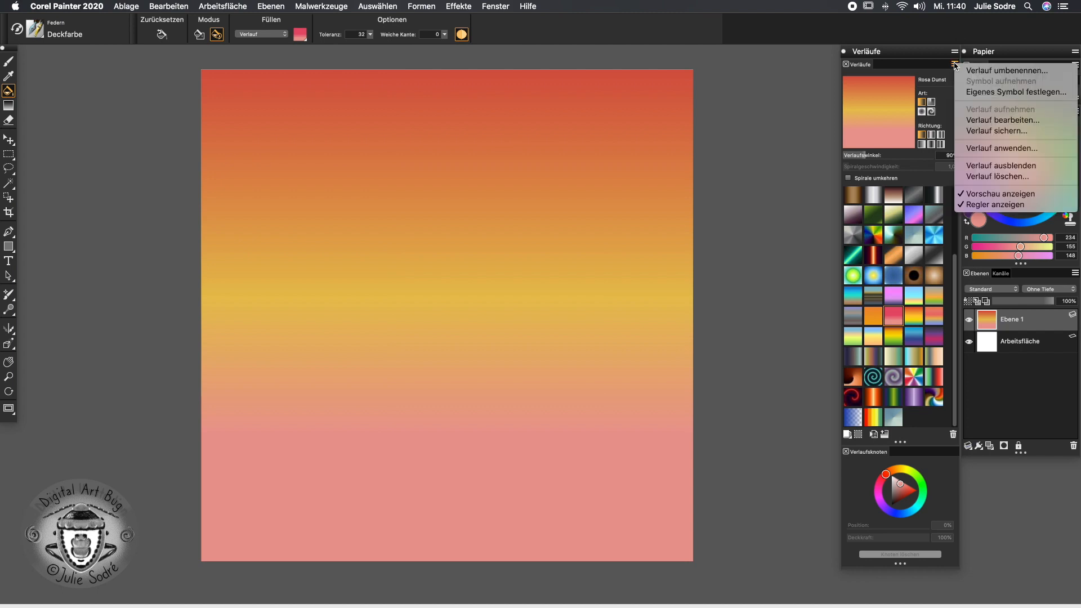
click(1050, 135)
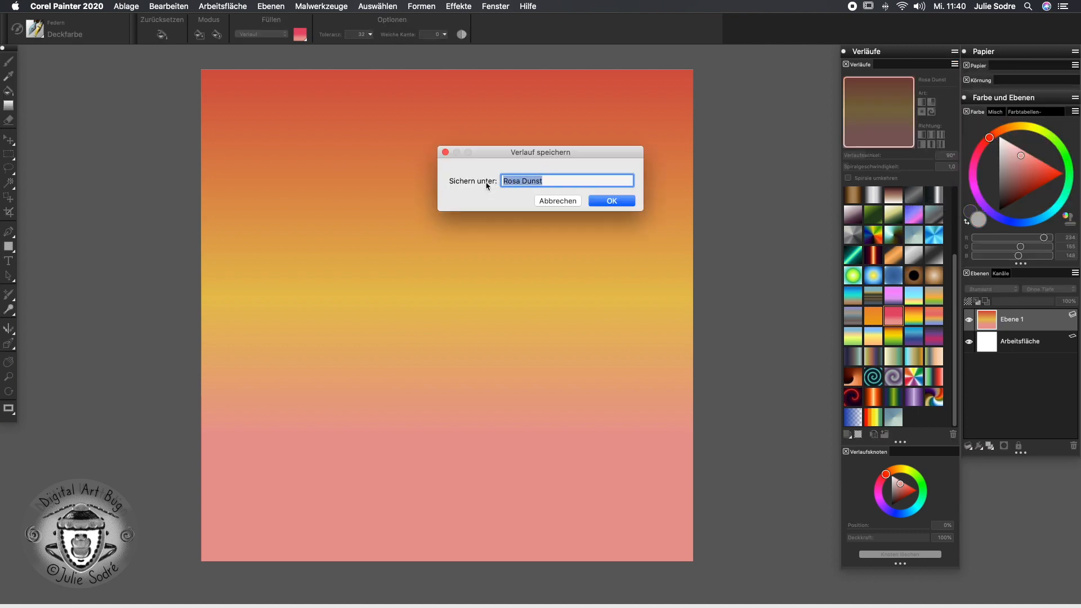
text(sonnenuntergang)
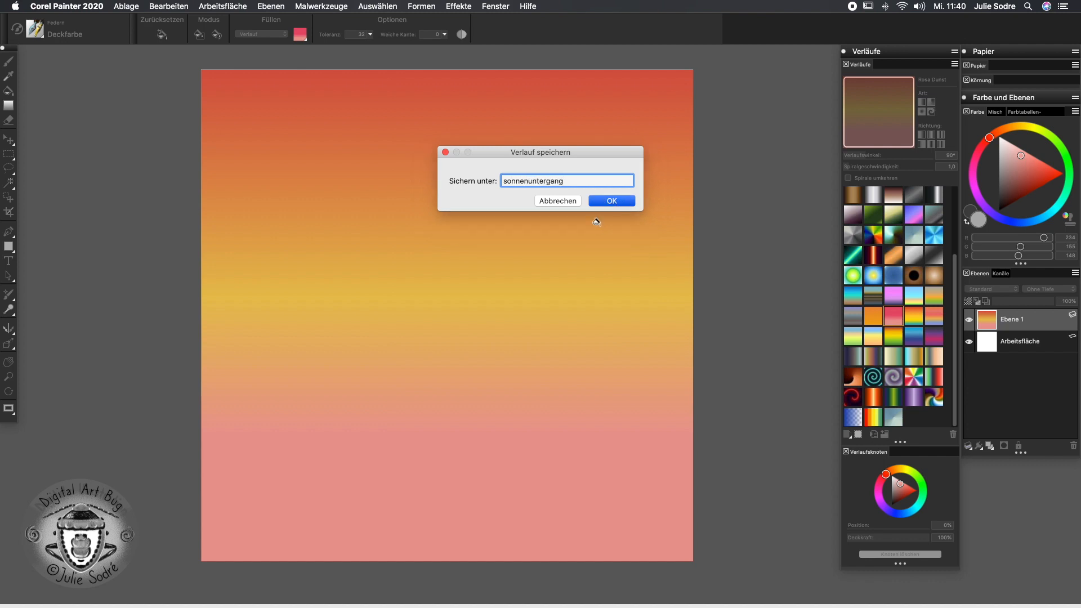
key(Return)
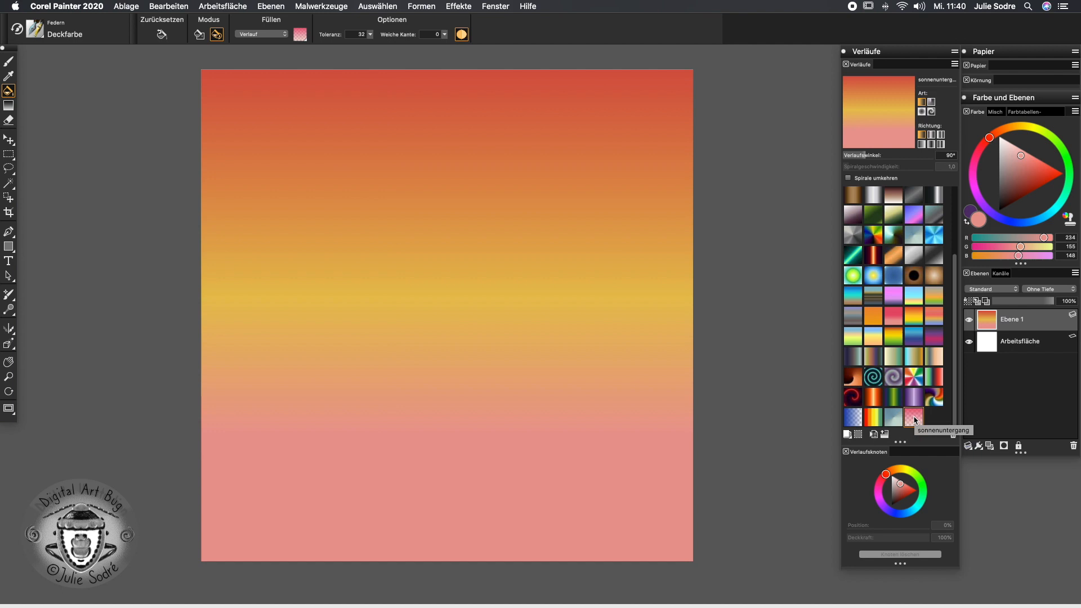
- Clear the content of Ebene 1 and refill the layer with the Rosa Dunst gradient from the library
click(895, 316)
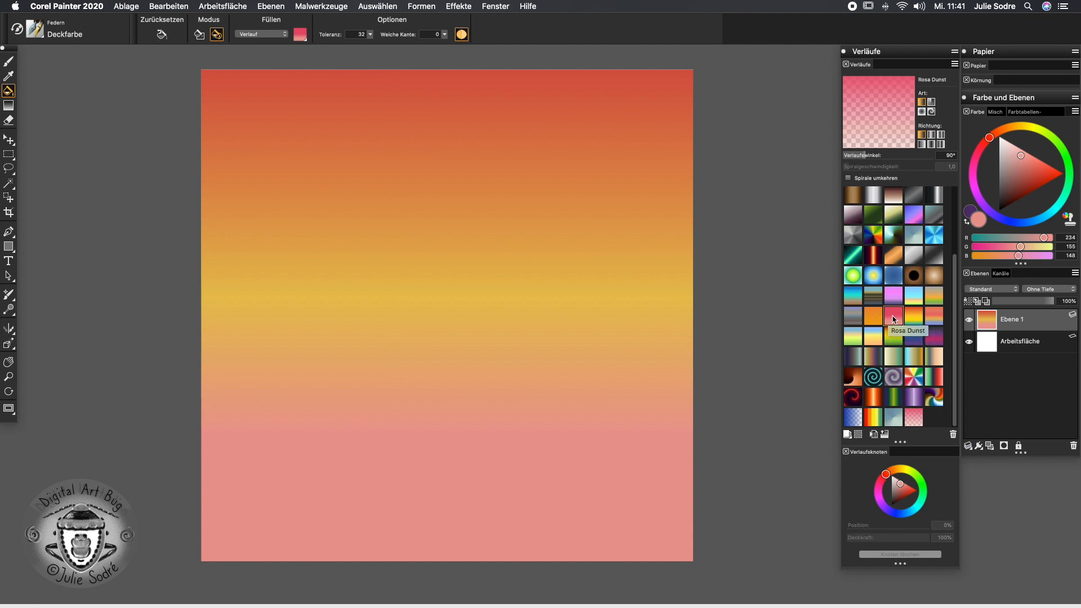
key(super+a)
key(BackSpace)
click(432, 240)
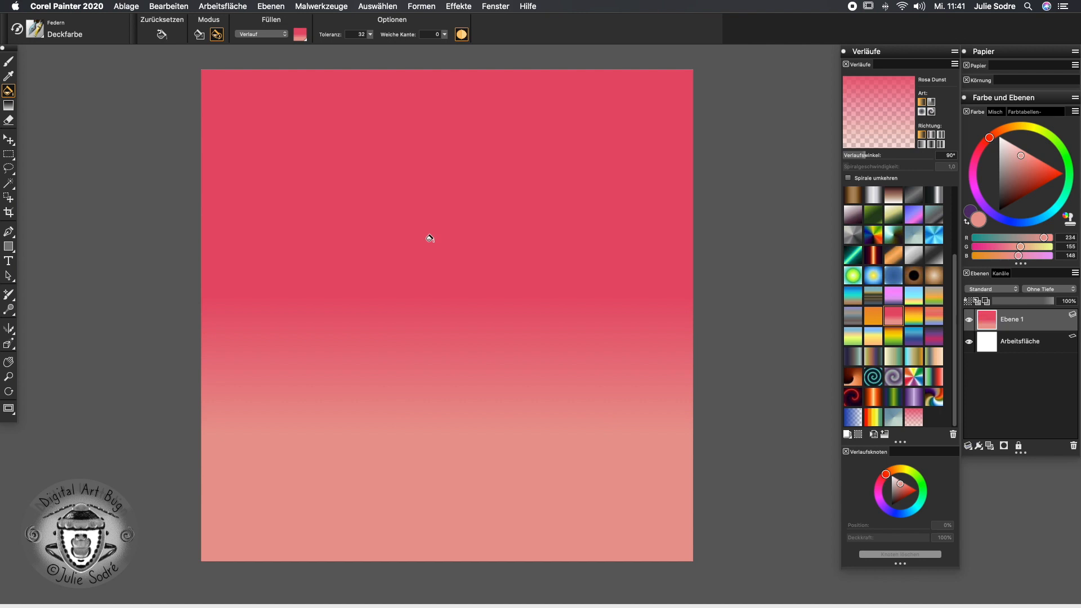
- Open the Altrosa Himmel gradient for editing and shift its second and third nodes towards the start, with the third at 30%
mouse_move(954, 347)
mouse_down()
mouse_move(954, 298)
mouse_move(955, 356)
mouse_up()
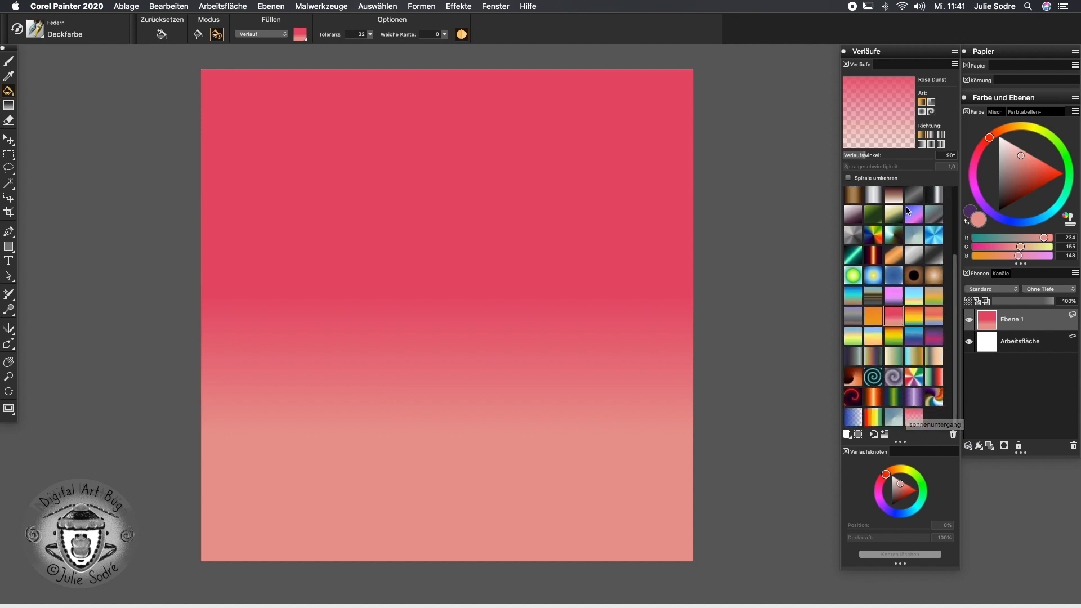
click(894, 295)
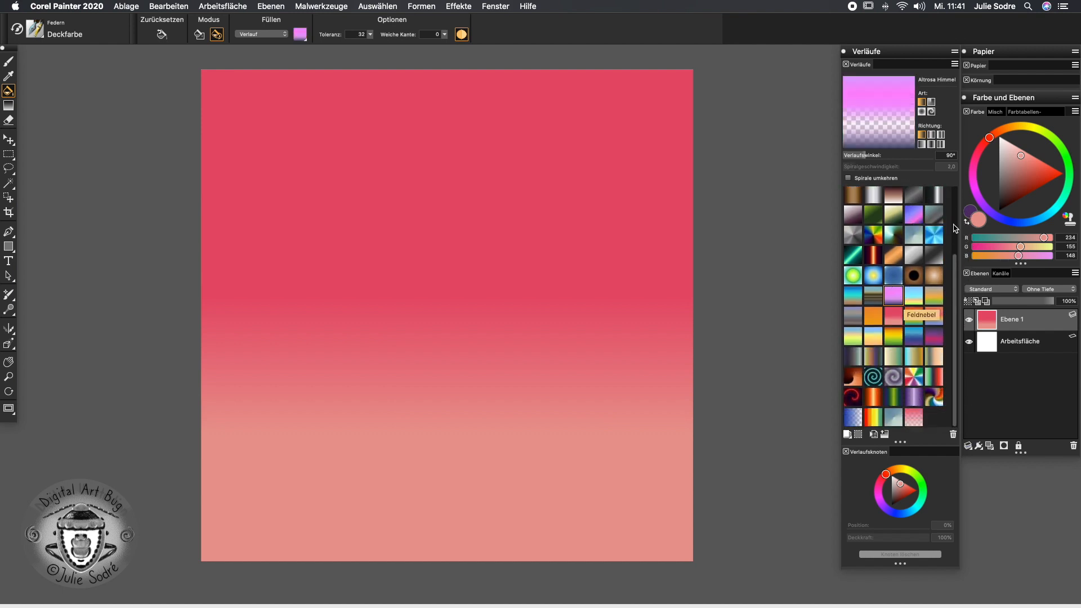
click(955, 65)
click(1029, 130)
drag(660, 112, 519, 166)
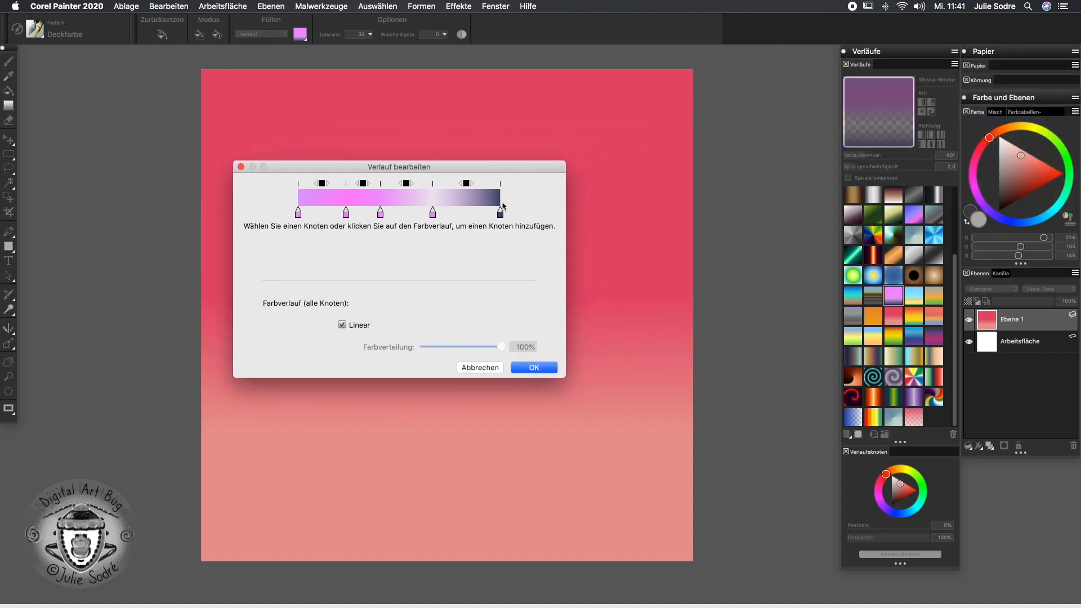
mouse_move(432, 213)
mouse_down()
mouse_move(398, 214)
mouse_move(457, 216)
mouse_move(324, 216)
mouse_move(430, 215)
mouse_up()
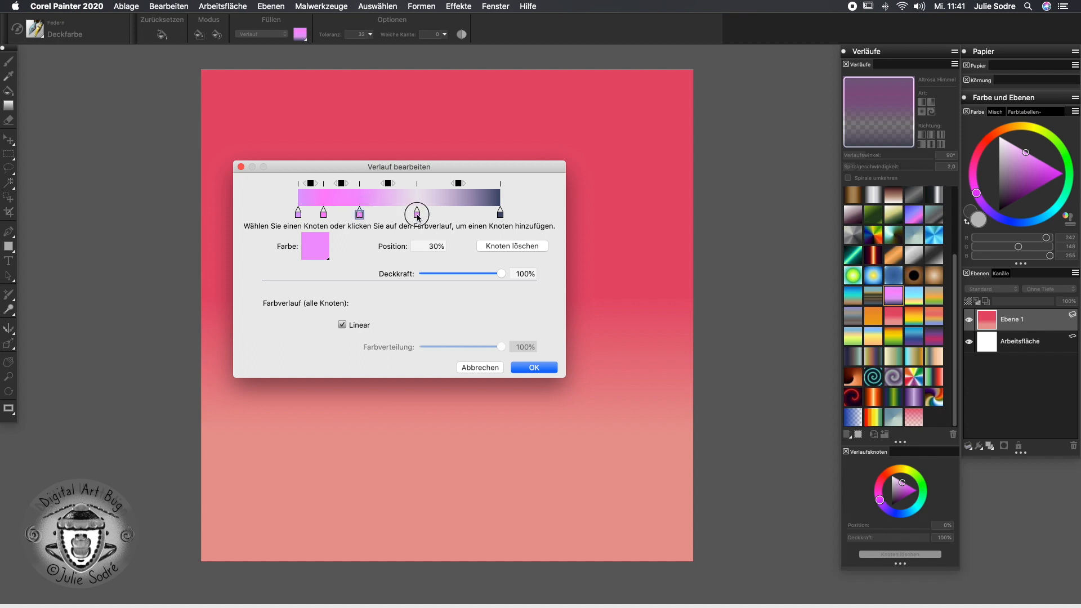
- Add a gradient node at 82% and colour it dark violet
click(464, 201)
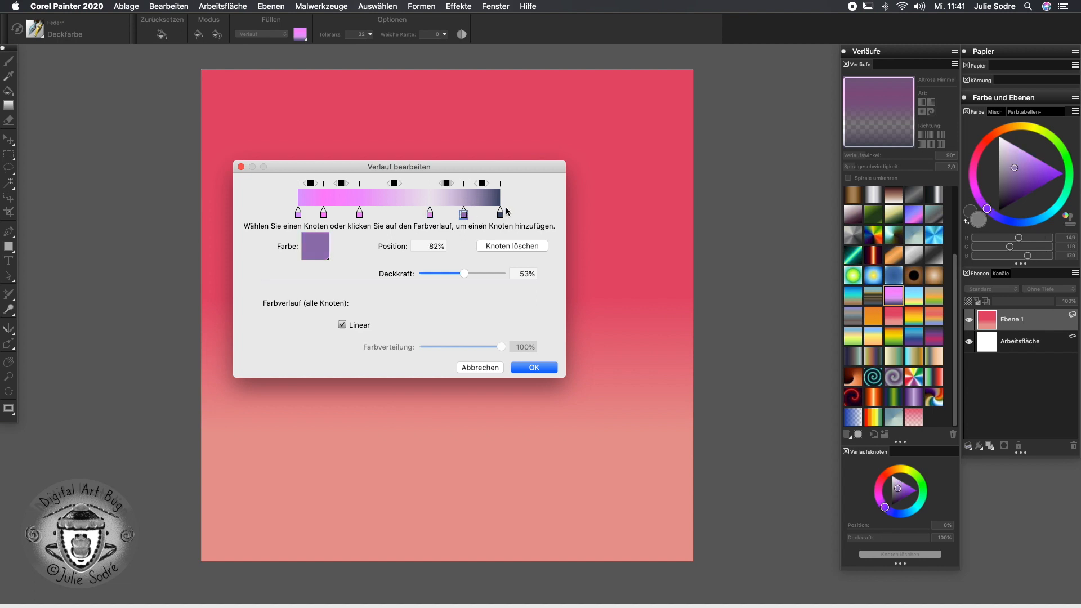
click(1020, 177)
click(1030, 189)
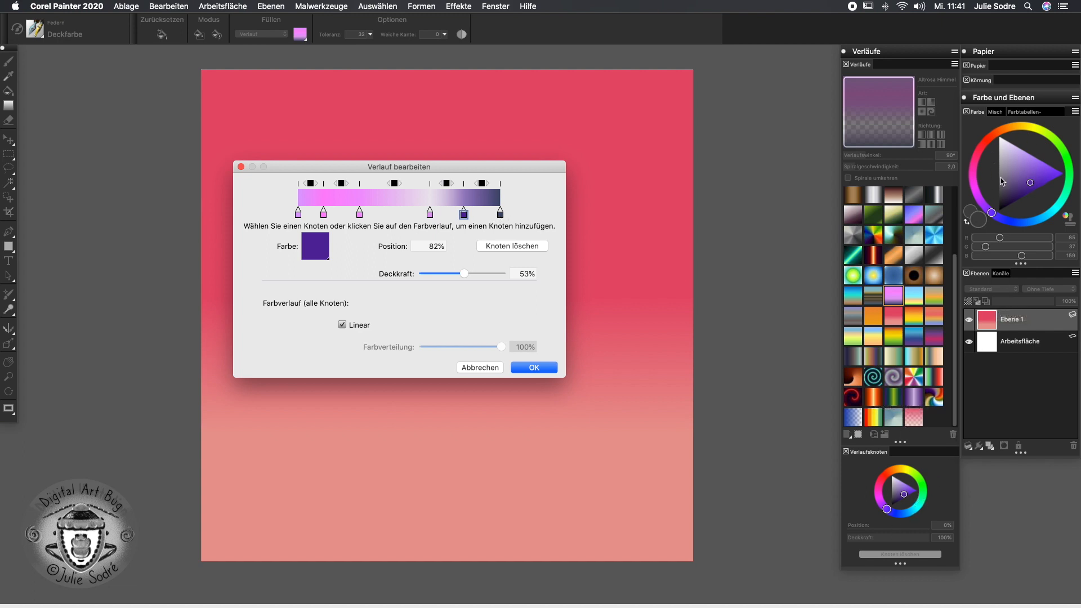
- Try clockwise and counter-clockwise colour mixing on the last gradient segment, and set its mixing method back to RGB
click(482, 183)
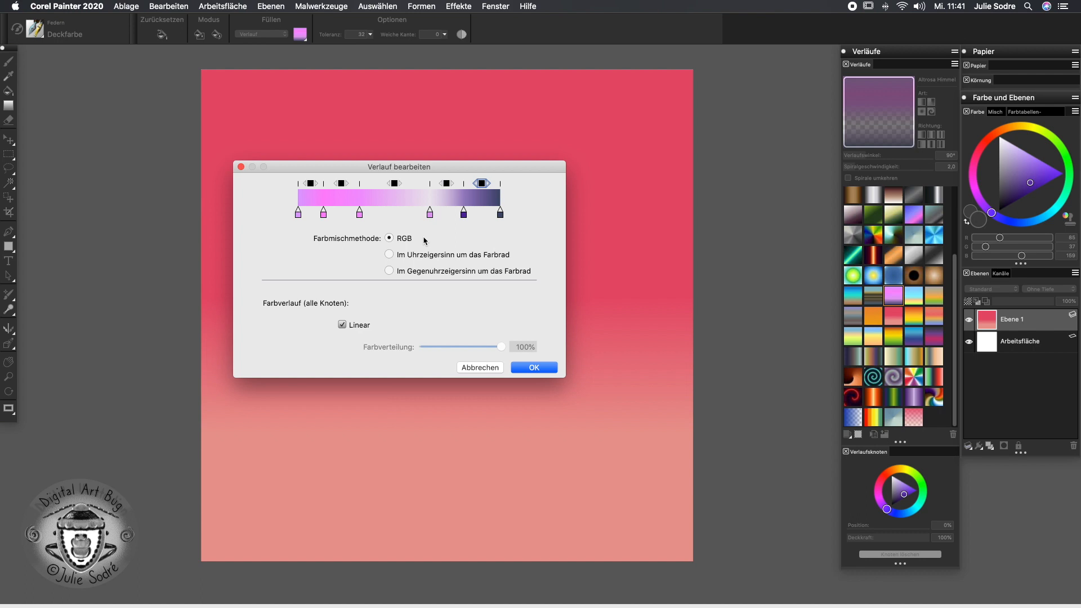
click(390, 257)
click(390, 271)
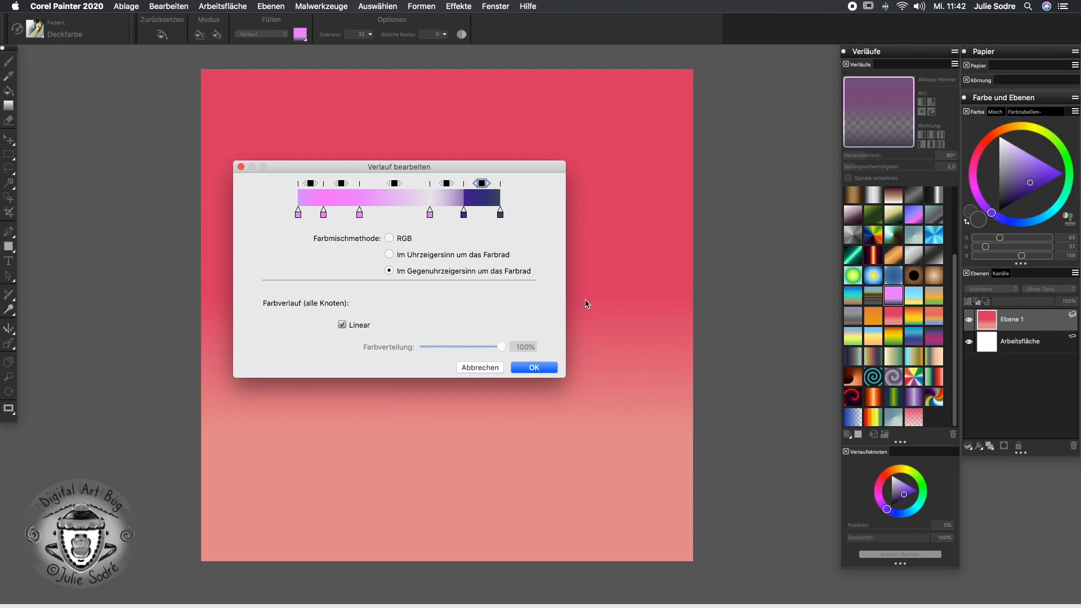
click(396, 241)
- Try the gradient with linear blending off and colour distributions of 43% and 100%, and switch it back to linear
click(343, 326)
click(343, 326)
click(343, 326)
click(465, 214)
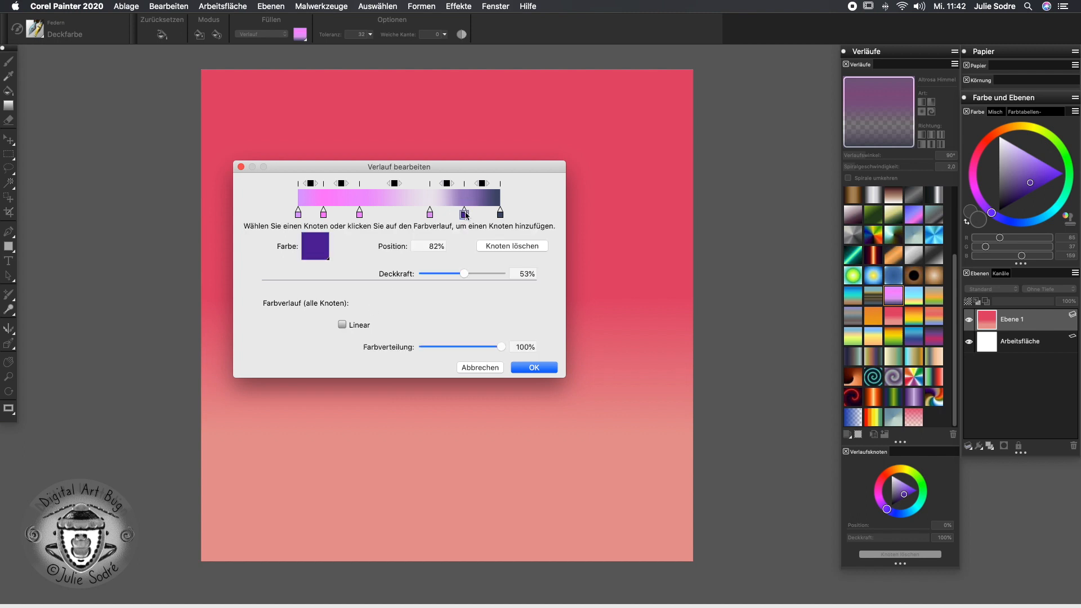
click(342, 325)
click(342, 326)
click(430, 213)
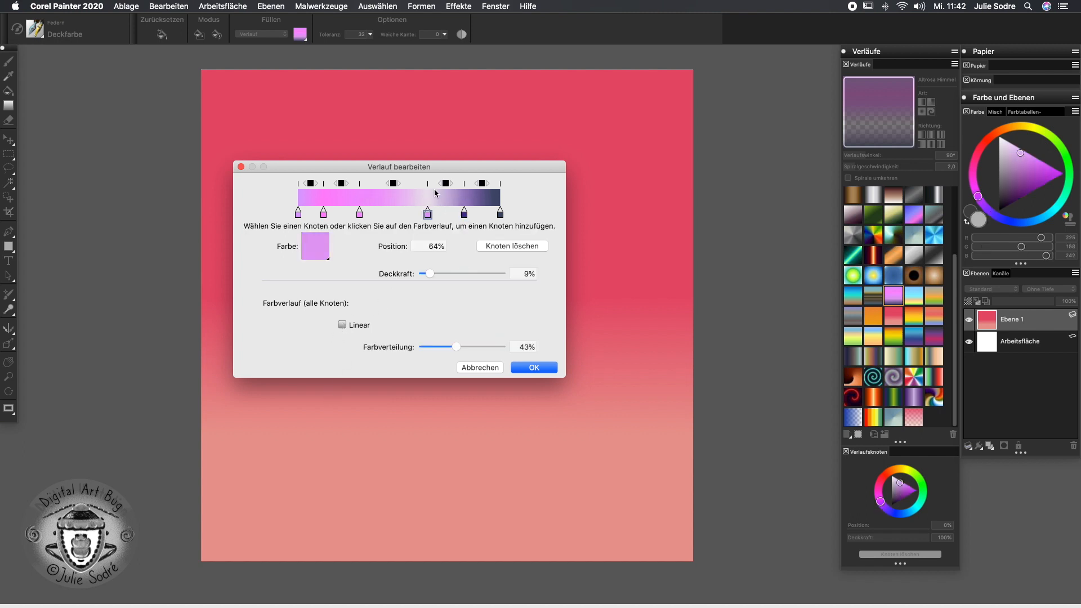
drag(457, 348, 508, 348)
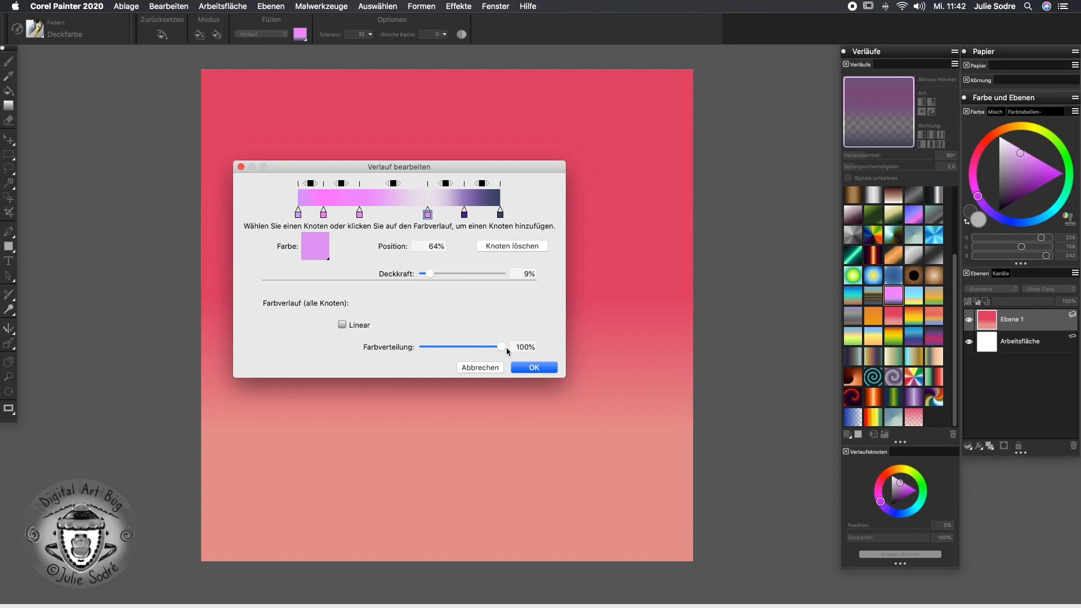
click(342, 325)
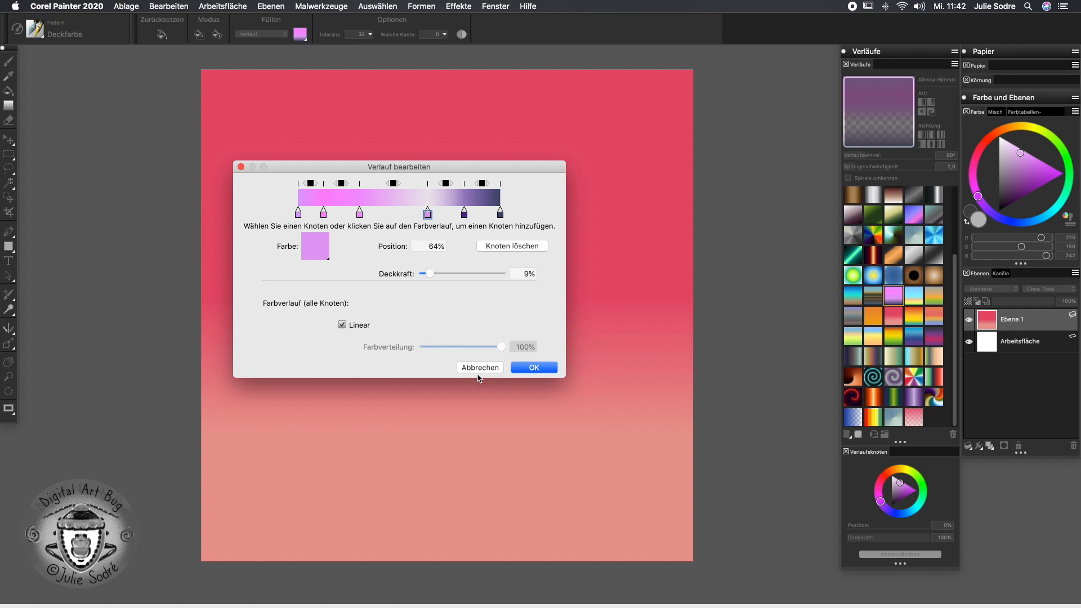
- Accept the edited gradient and try it on Ebene 1 in place of the pink fill, undoing both fills
click(534, 368)
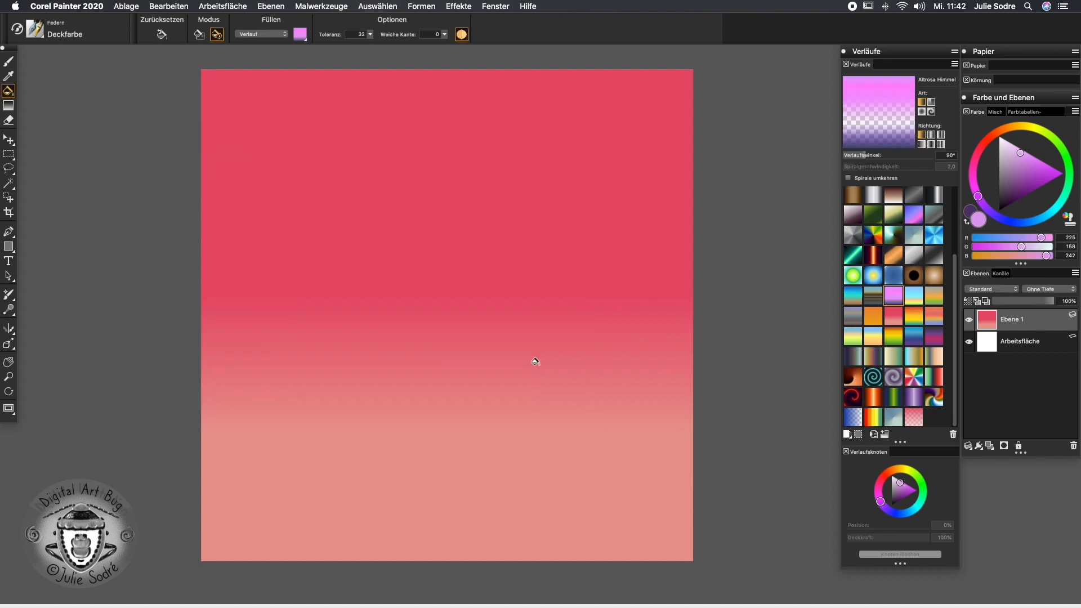
key(super+z)
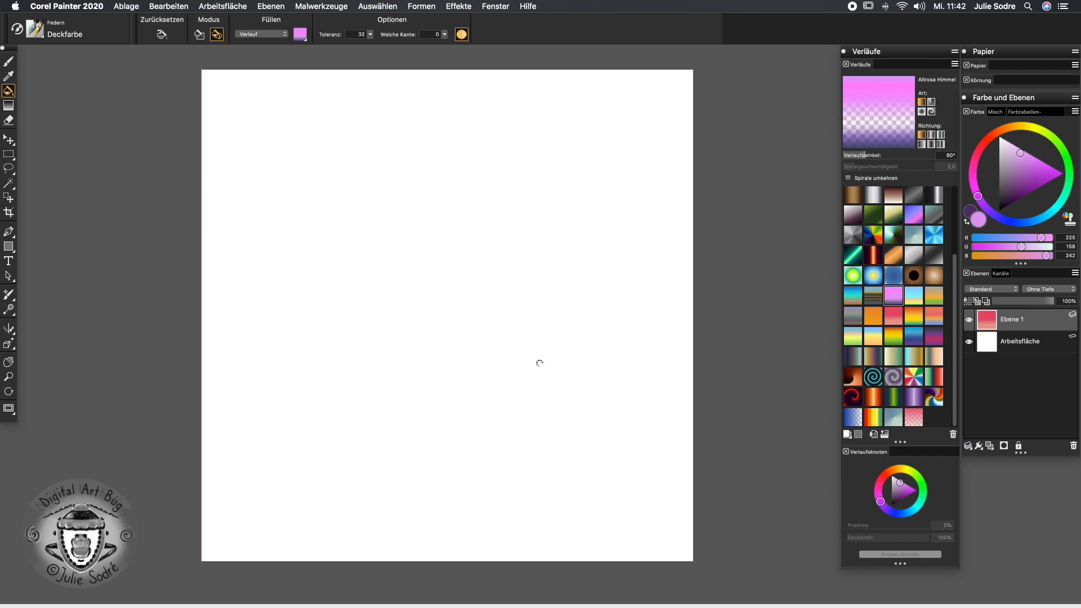
click(388, 219)
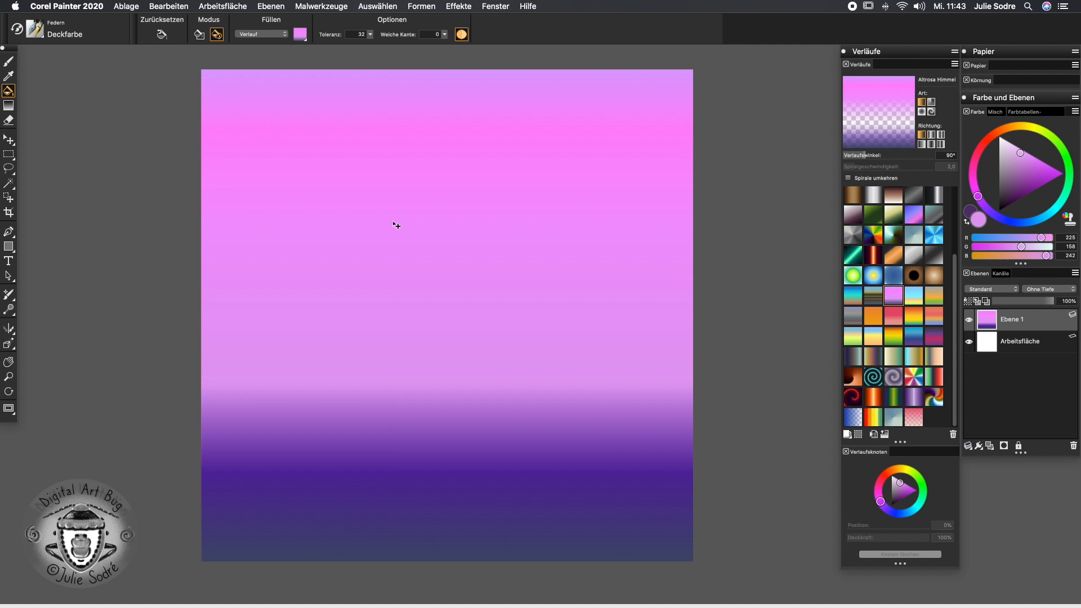
key(super+z)
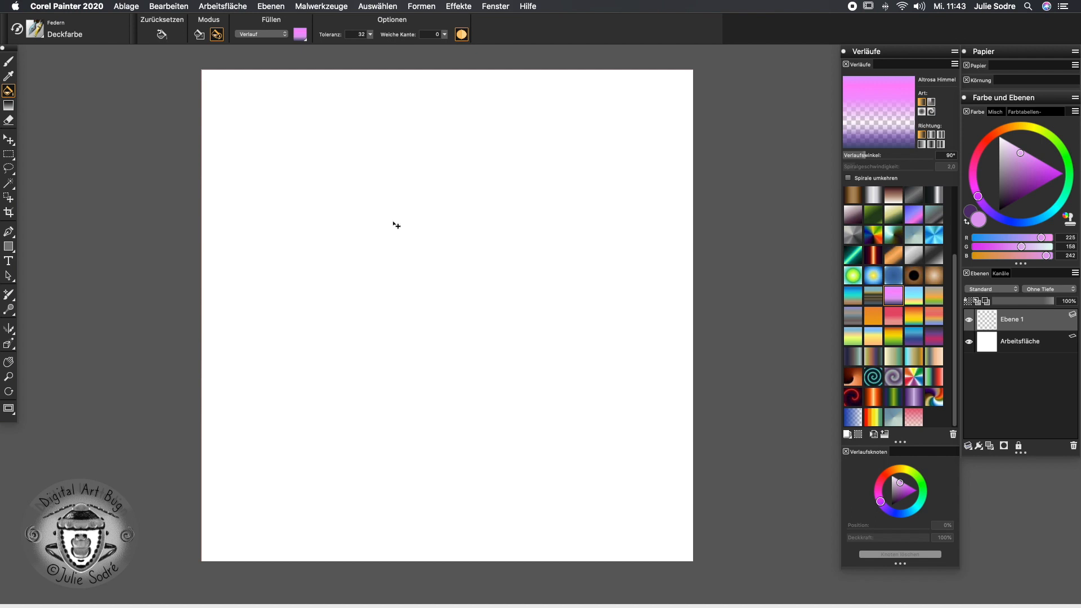
- Create a new image 5 cm wide and 1 cm high at 300 pixels per inch
key(super+n)
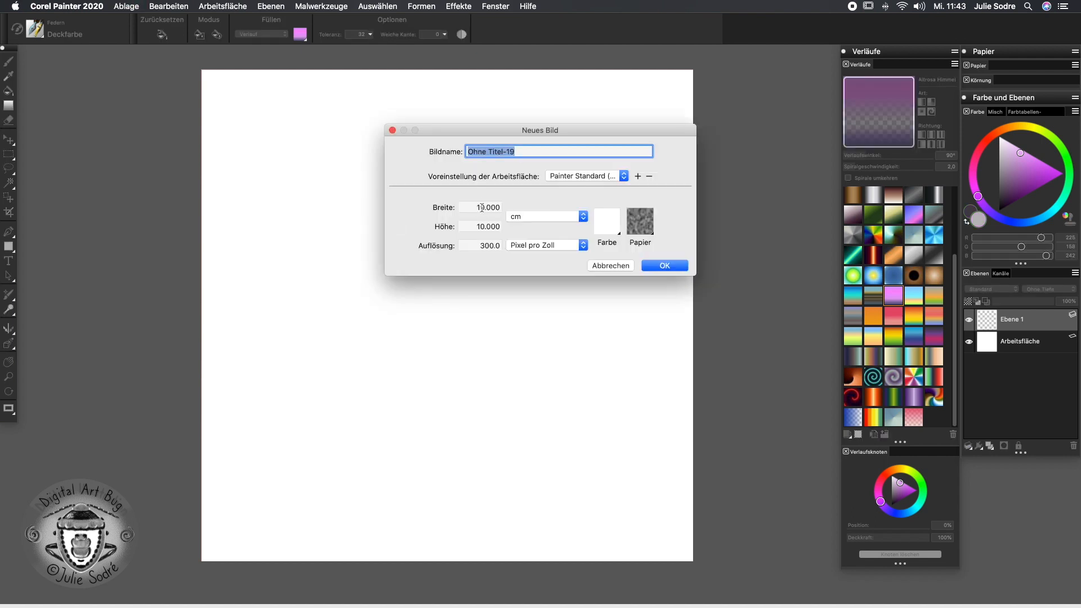
key(Tab)
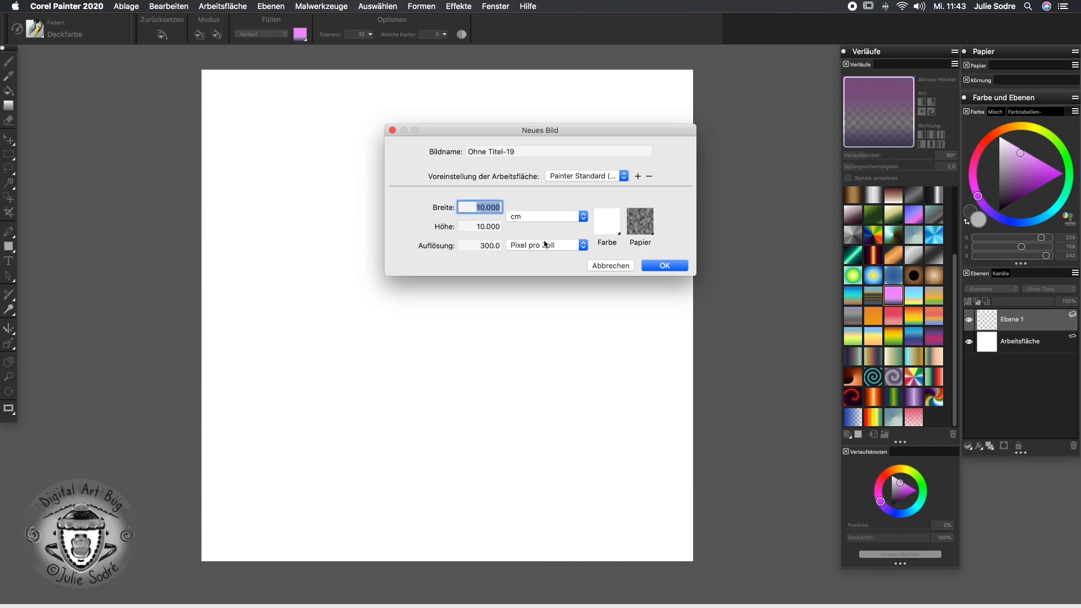
text(5)
key(Tab)
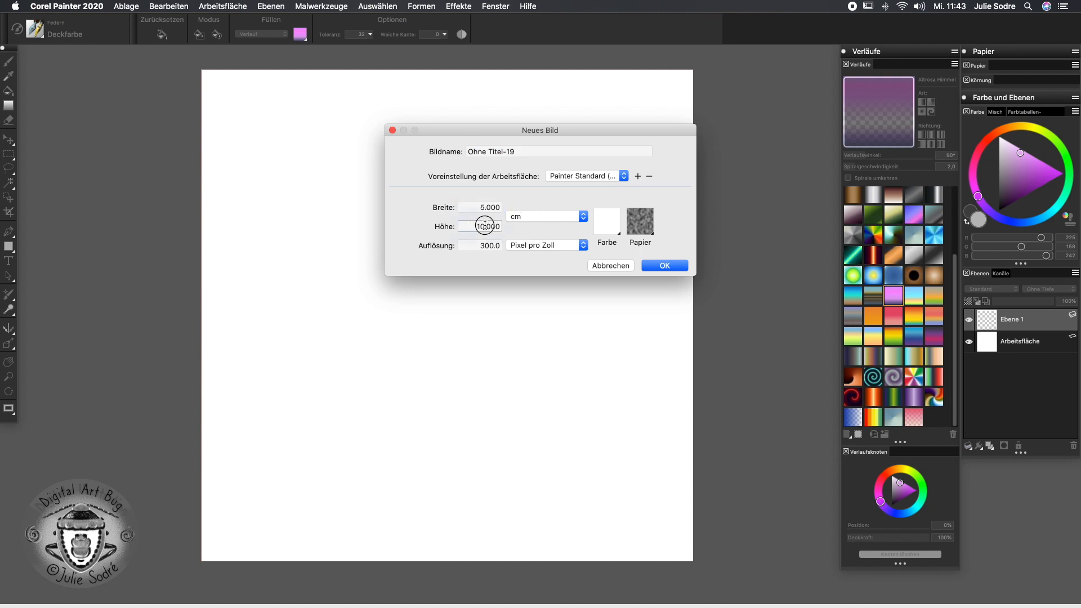
text(1)
click(647, 264)
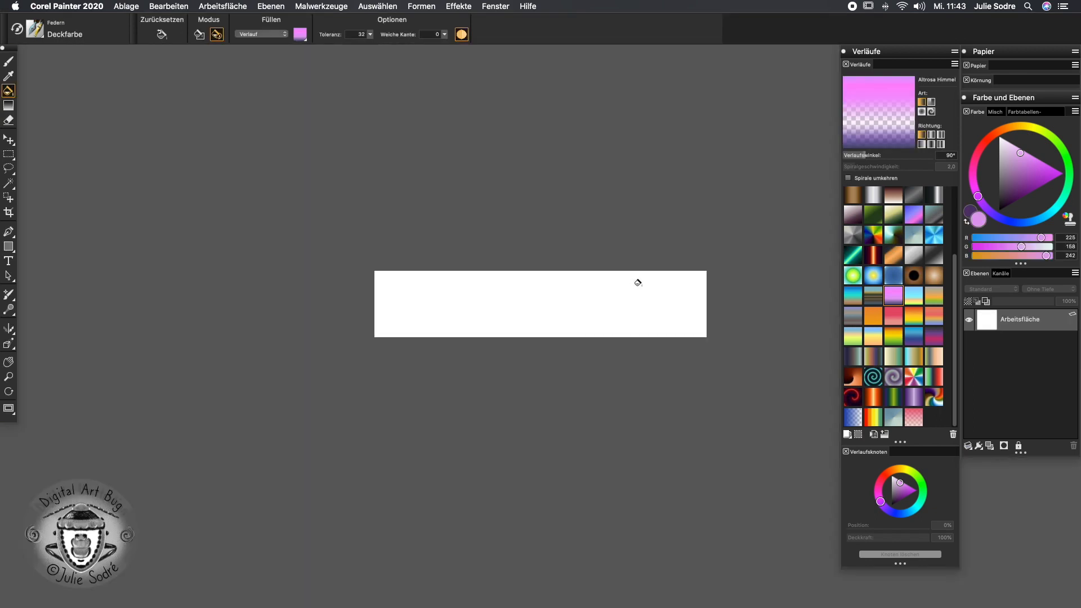
- Crop the new canvas to a full-width strip covering about the upper two-fifths of its height
click(9, 213)
drag(364, 265, 746, 297)
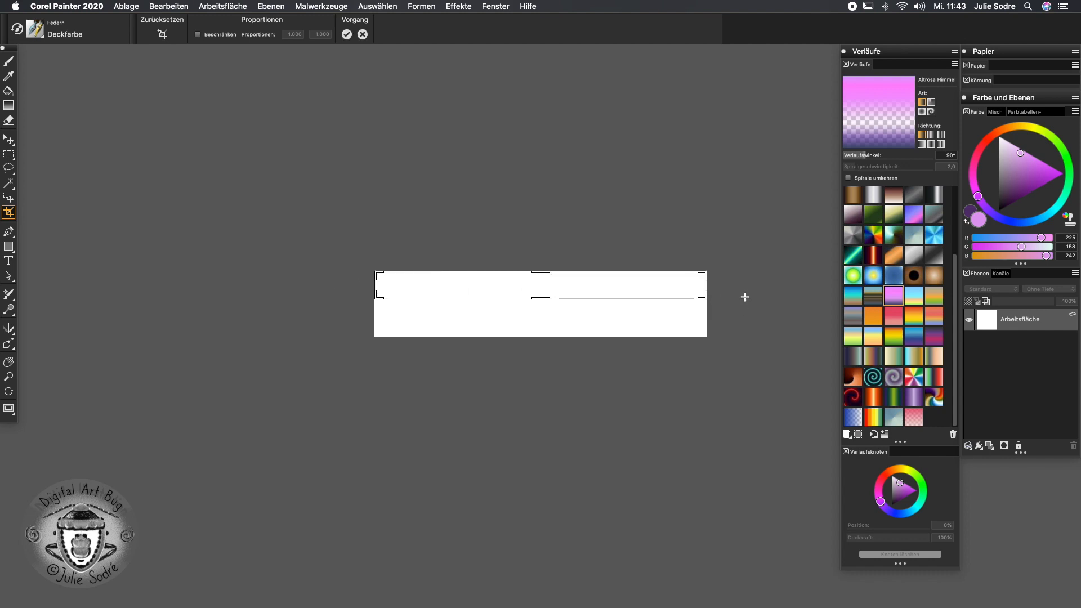
click(676, 286)
drag(544, 291, 388, 310)
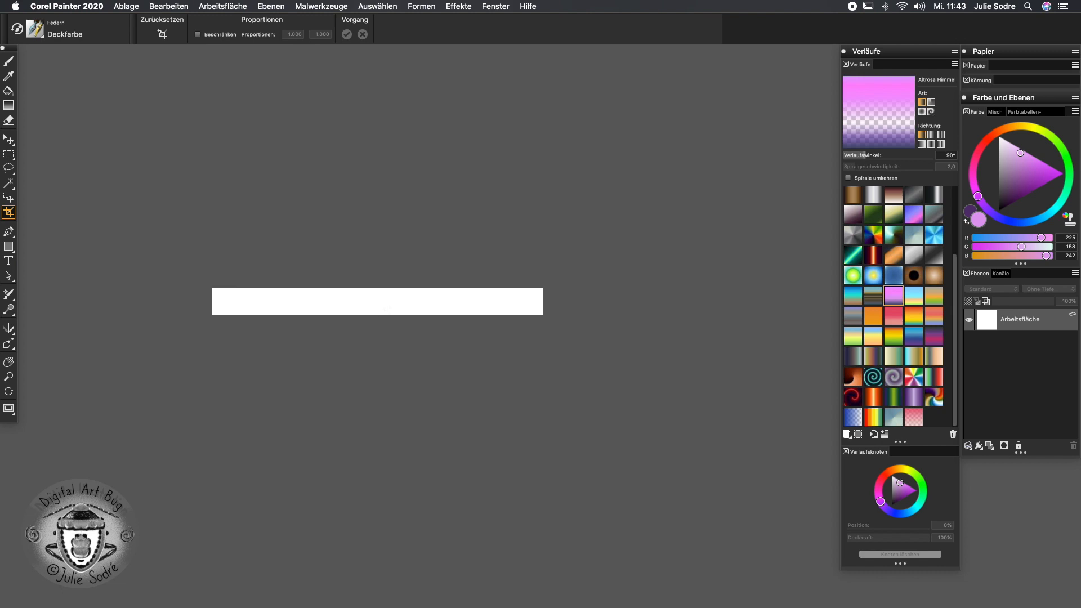
- Choose the brush "Digitale Airbrush weich fließend" from the Airbrush category of the Painter 2015 brush library
click(61, 22)
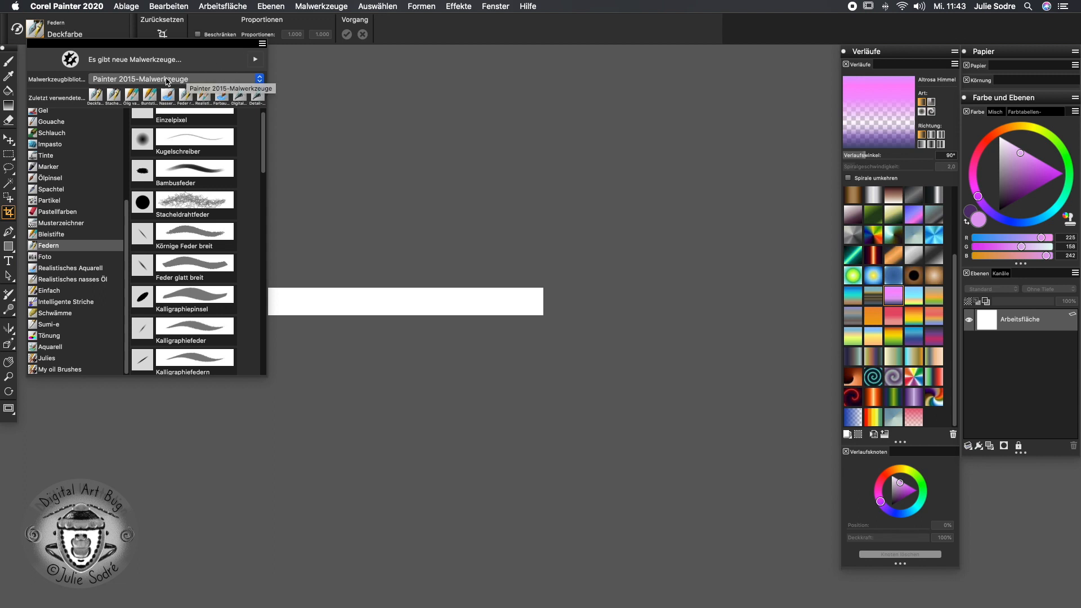
click(260, 82)
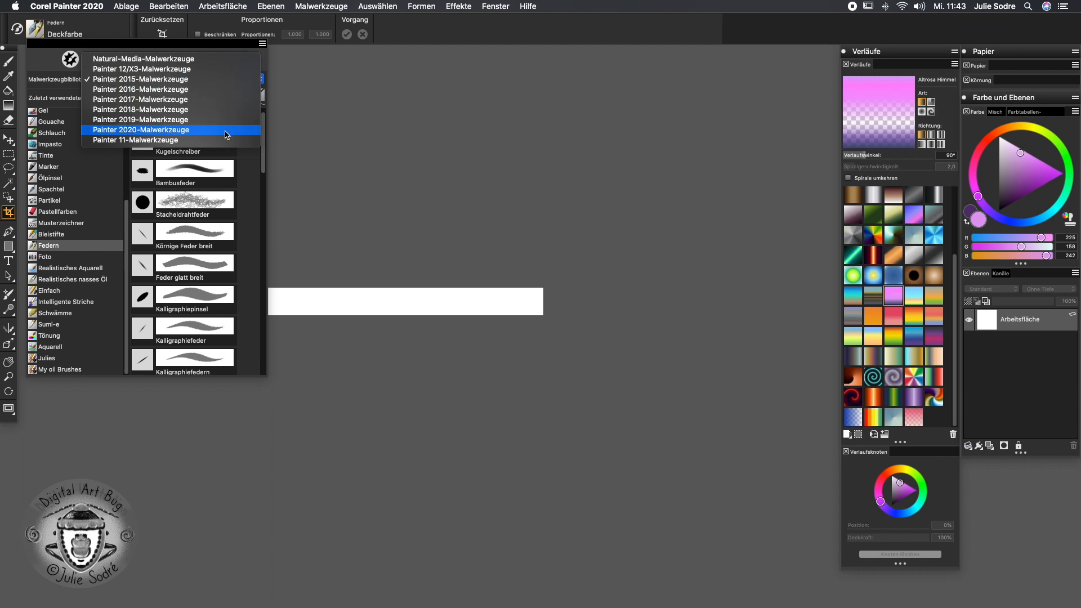
click(128, 303)
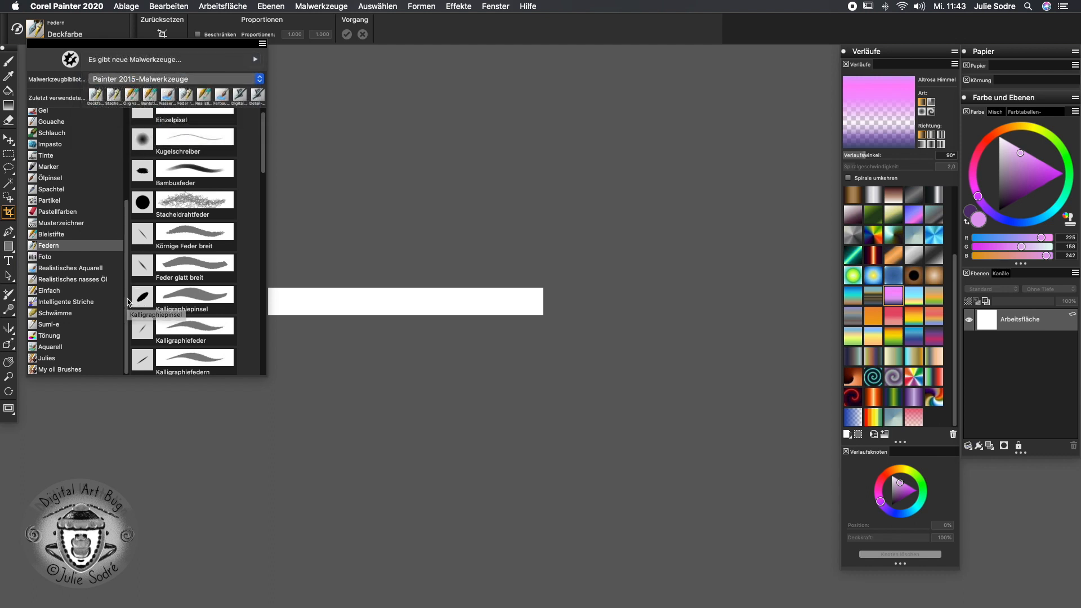
scroll(118, 214, up, 5)
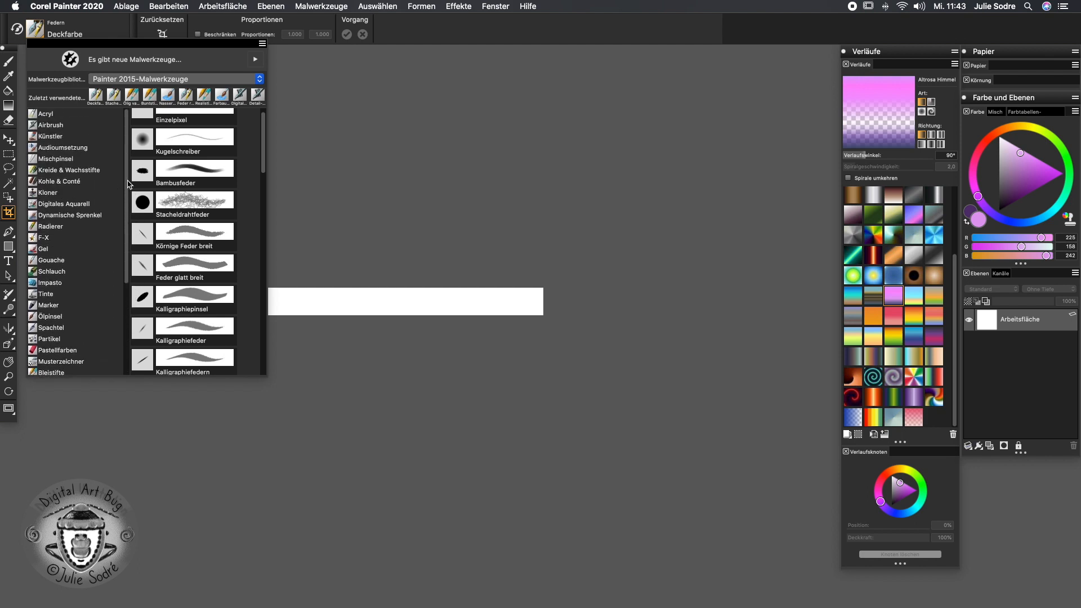
click(60, 124)
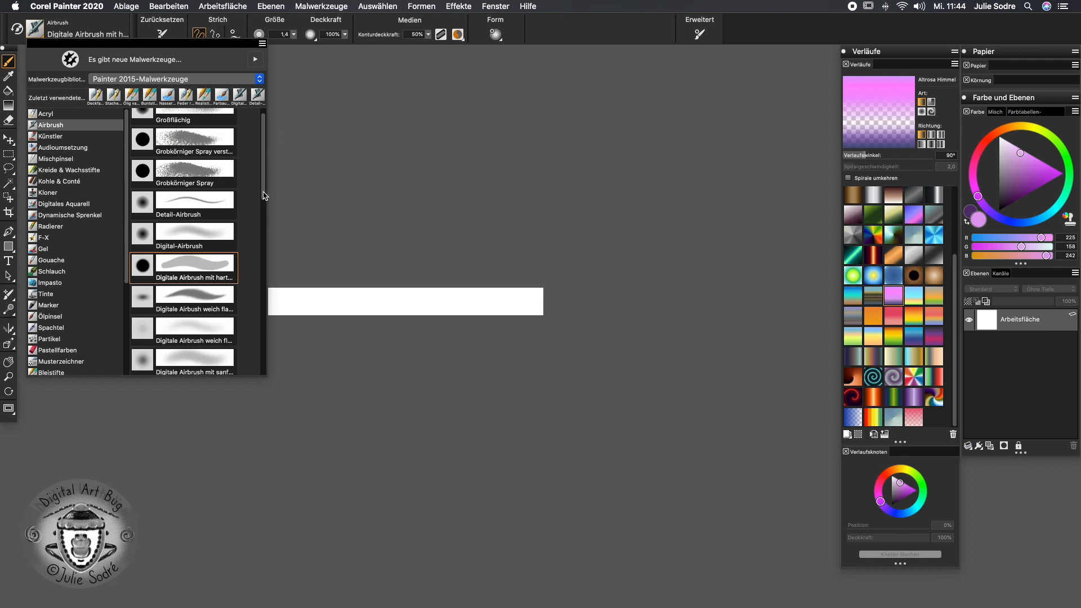
scroll(264, 191, up, 2)
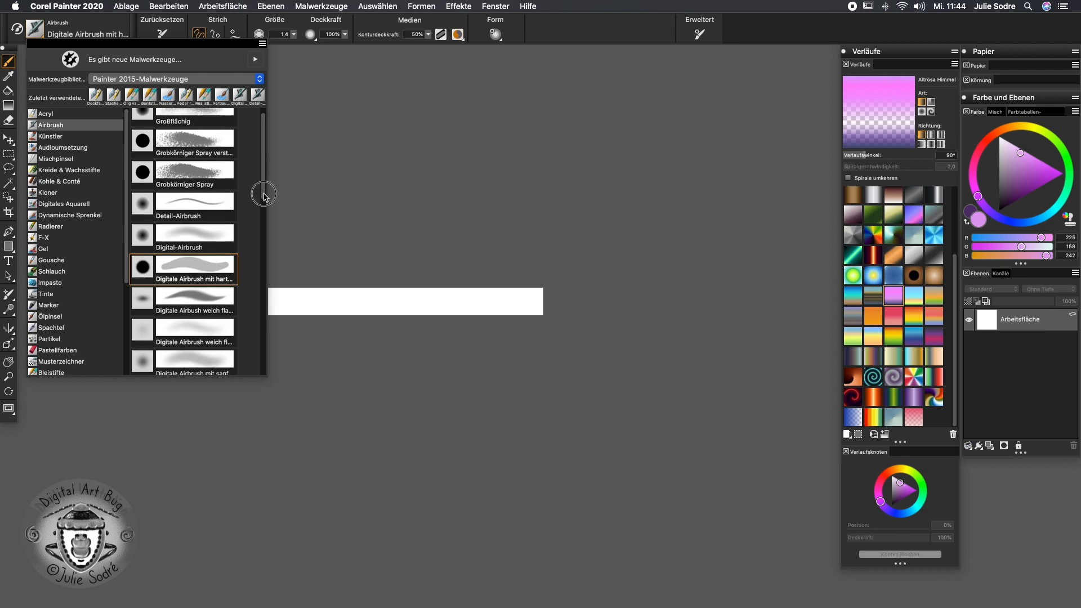
scroll(264, 188, down, 5)
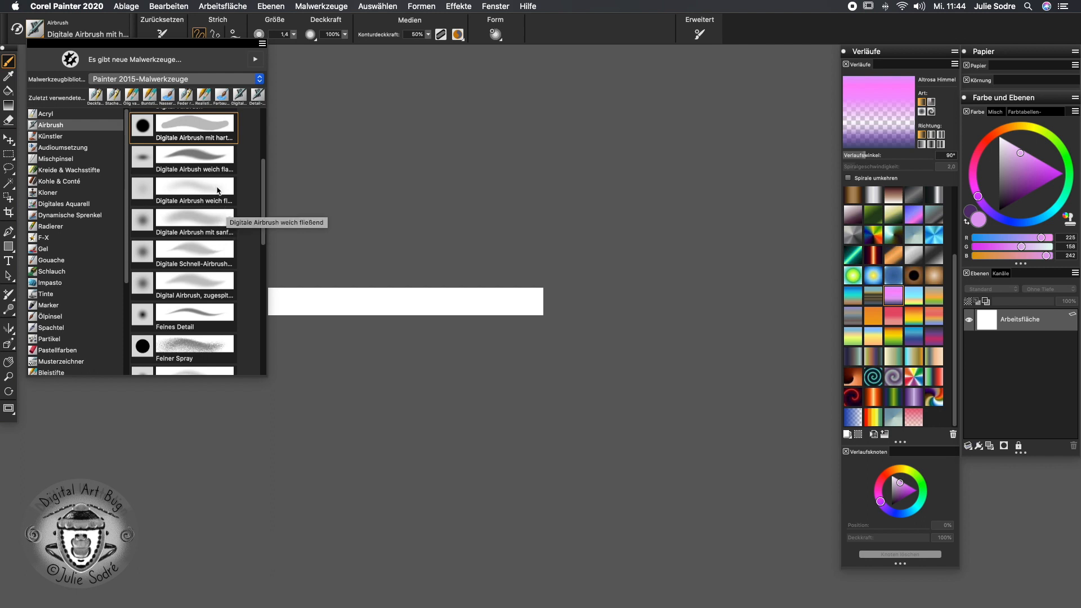
click(218, 189)
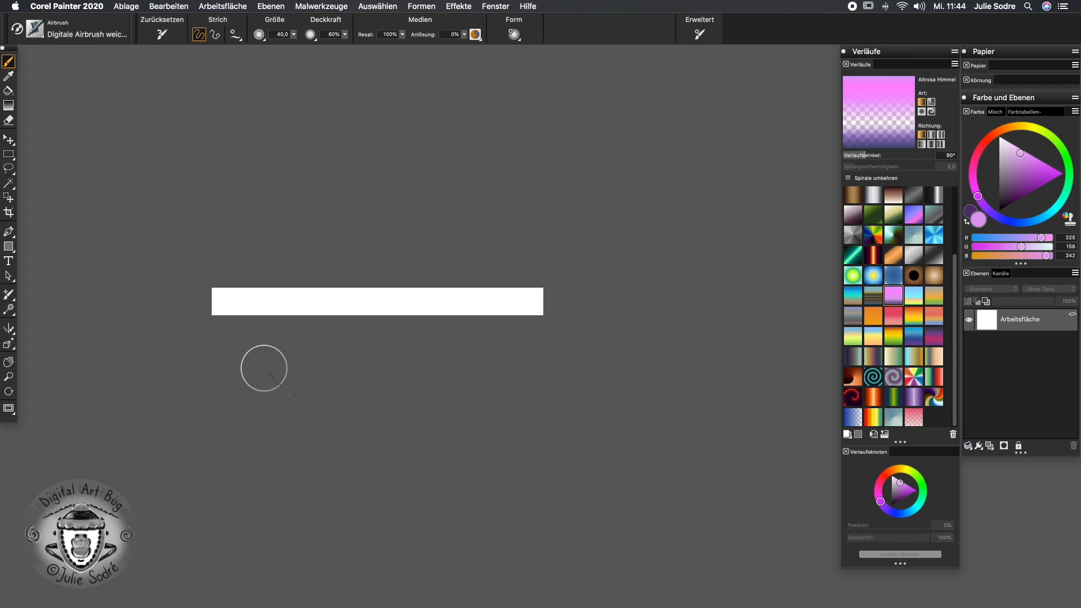
- Pick a dark red and paint four spaced vertical bands across the strip, starting at its left end
click(1018, 191)
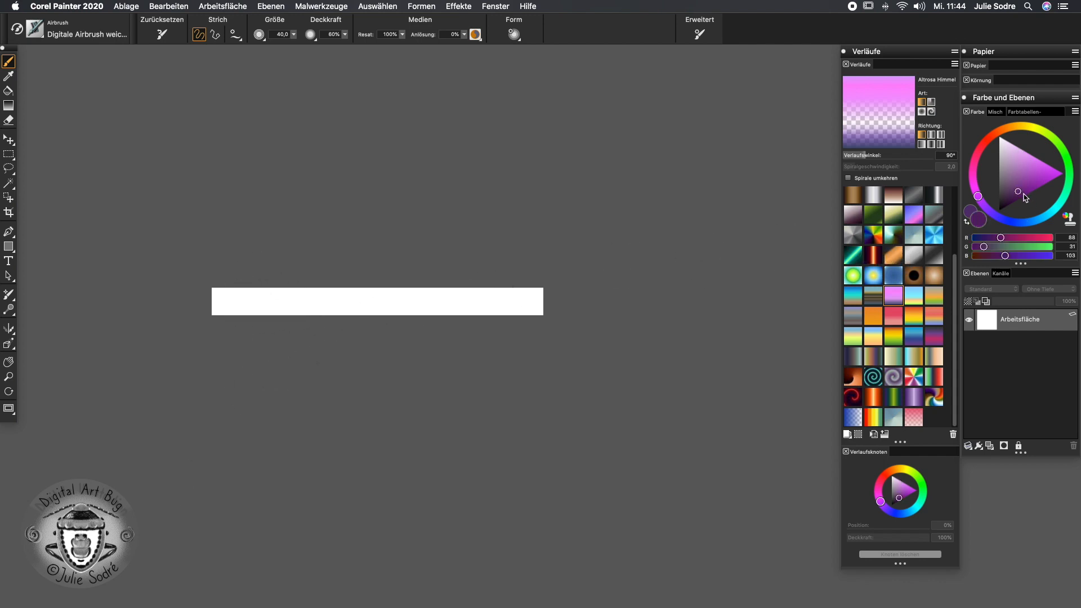
click(985, 142)
drag(1021, 186, 1020, 193)
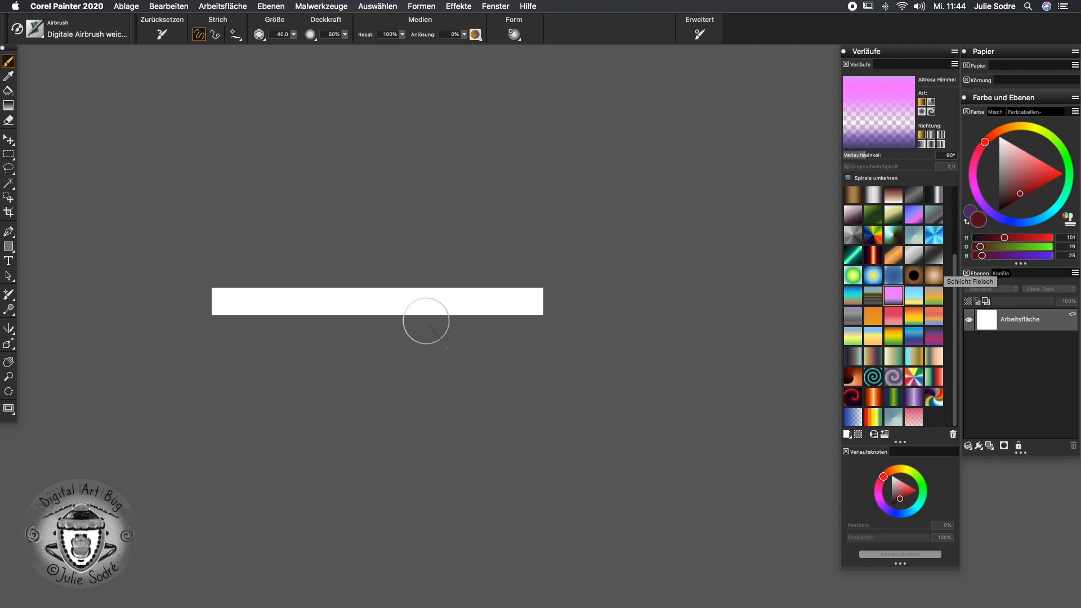
mouse_move(220, 241)
mouse_down()
mouse_move(218, 365)
mouse_move(220, 245)
mouse_move(220, 338)
mouse_up()
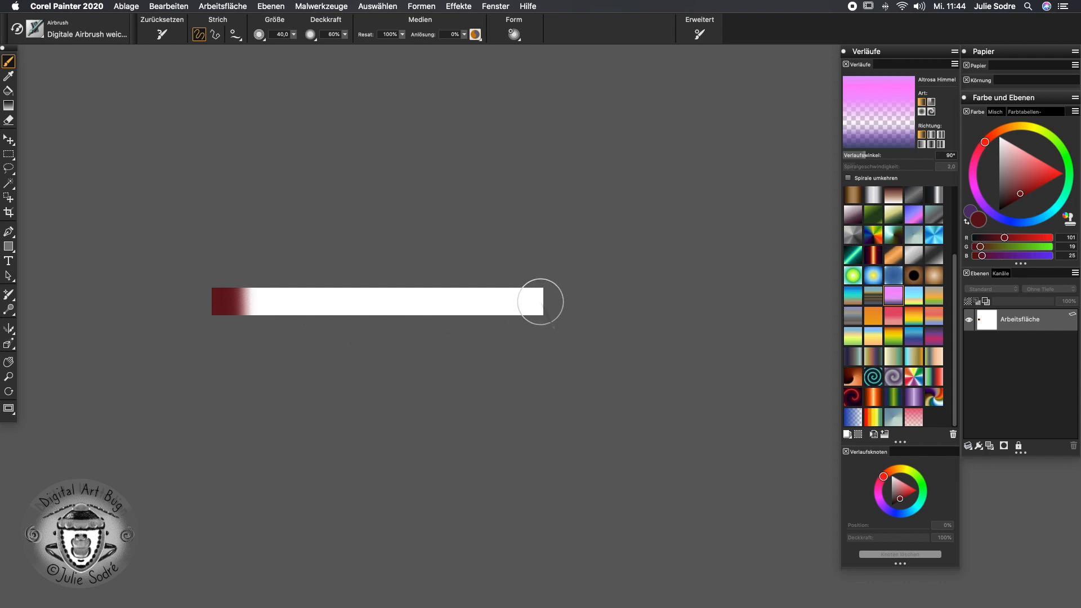
mouse_move(293, 302)
mouse_down()
mouse_move(297, 331)
mouse_move(301, 293)
mouse_up()
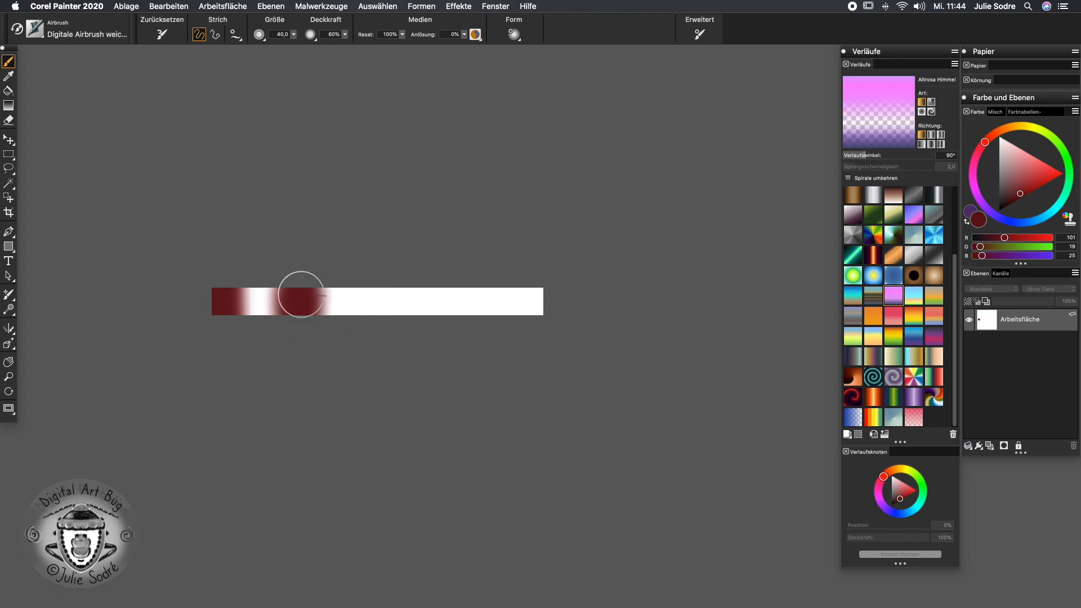
mouse_move(383, 288)
mouse_down()
mouse_move(386, 278)
mouse_move(385, 315)
mouse_up()
mouse_move(472, 290)
mouse_down()
mouse_move(461, 327)
mouse_move(470, 325)
mouse_up()
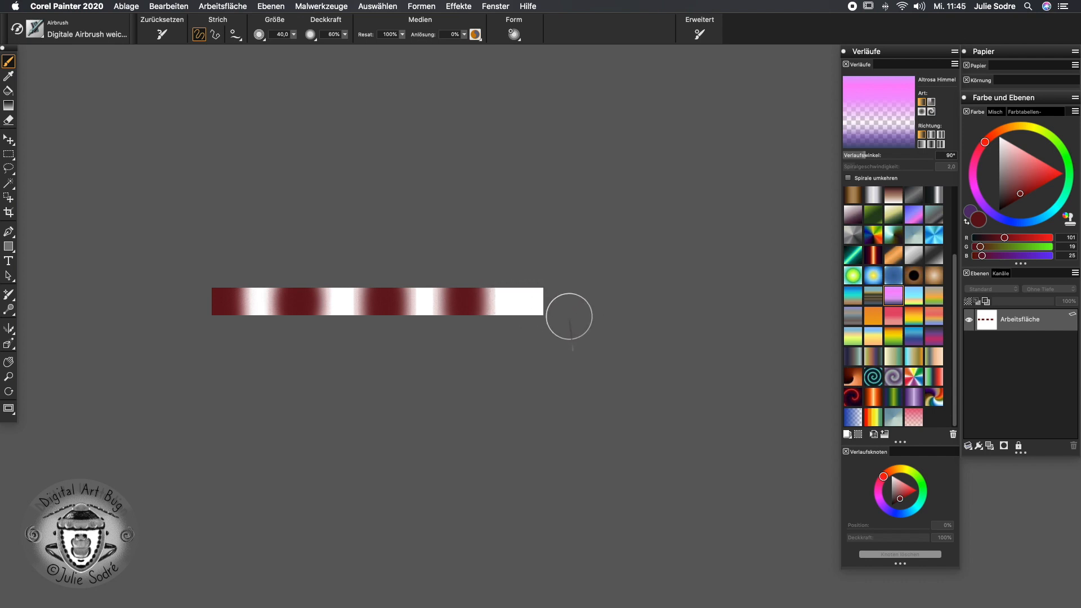
- Select the entire painted strip and capture it as a new gradient named "rot weiss"
key(super+a)
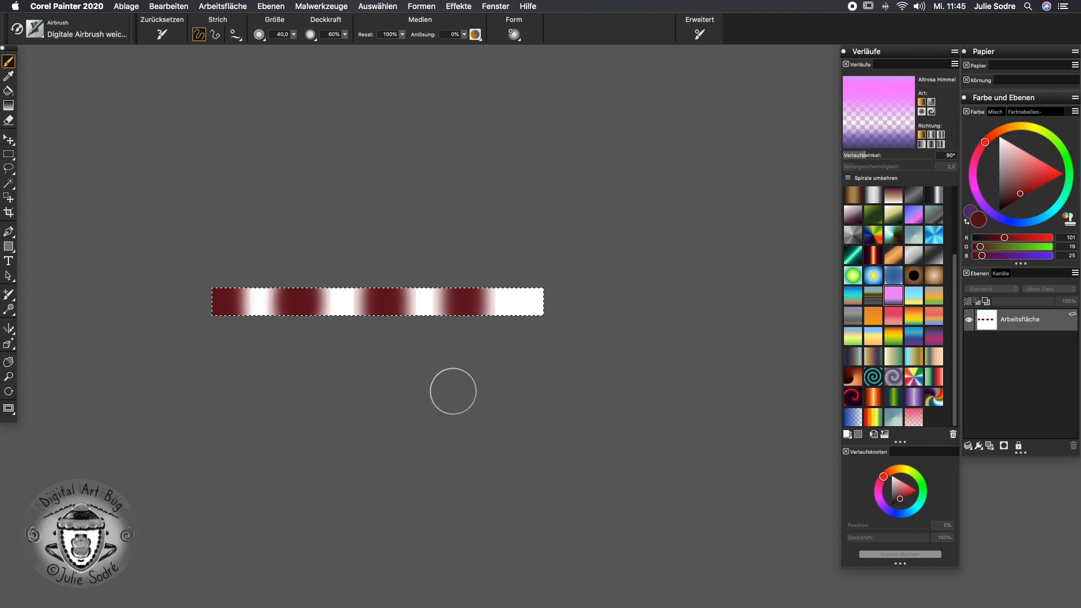
click(859, 435)
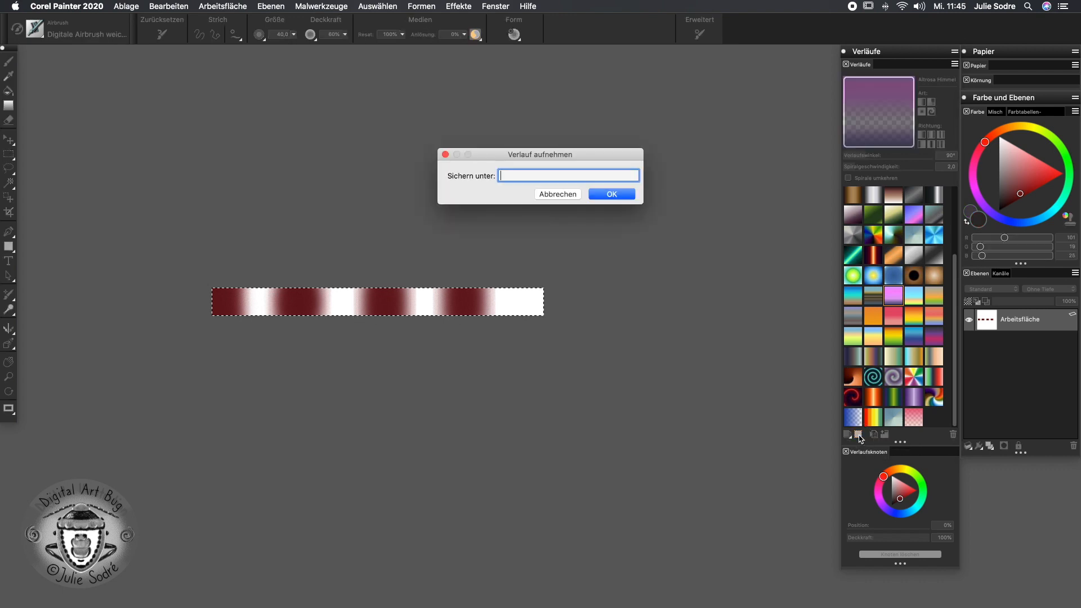
text(rot weiss)
click(607, 193)
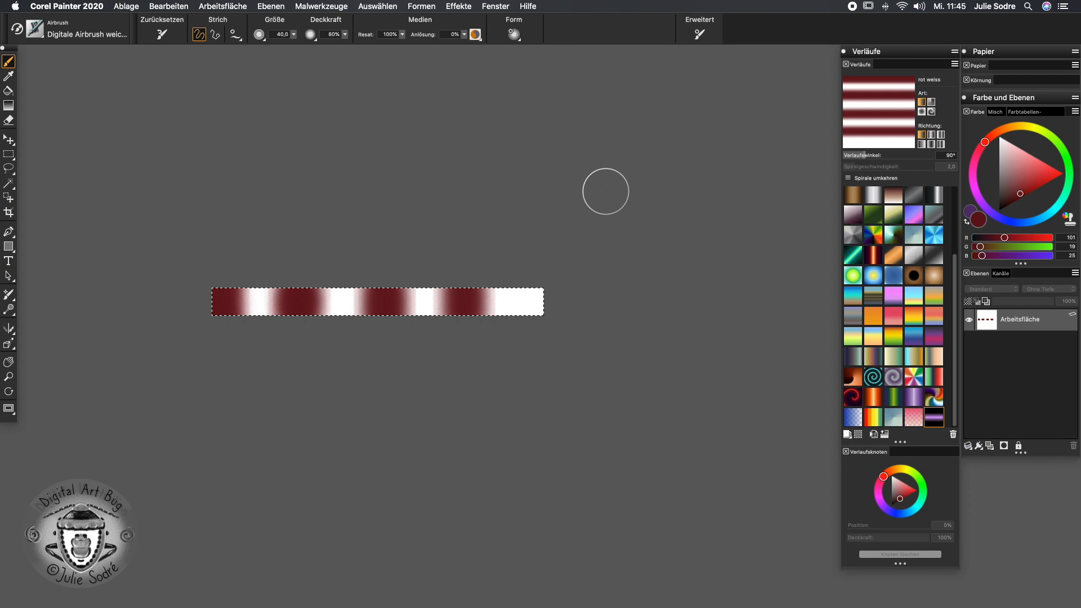
- Create a new image 10 cm wide and 10 cm high at 300 pixels per inch
key(super+n)
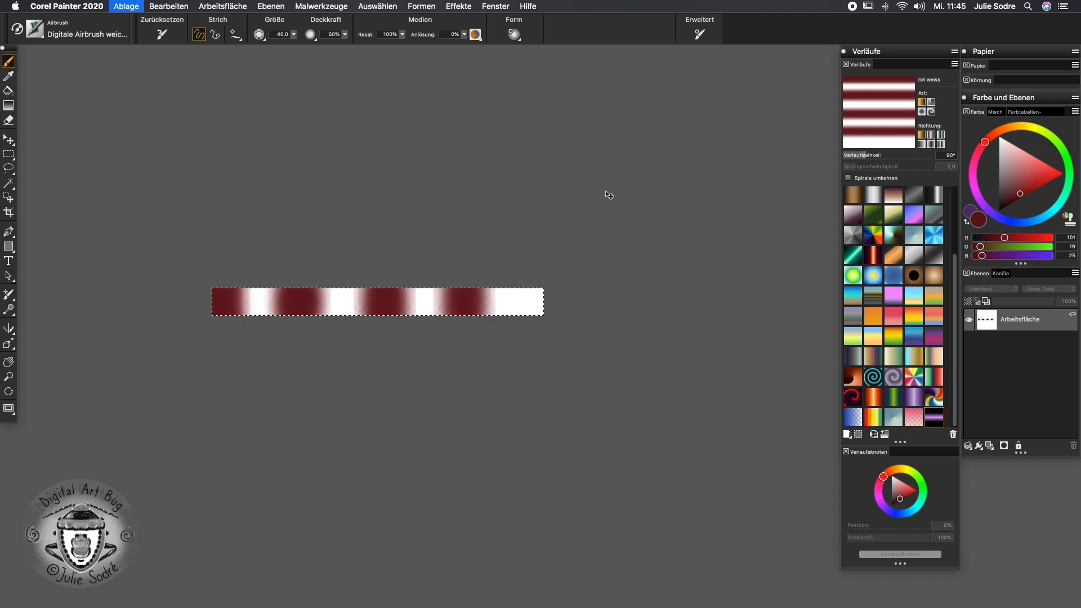
click(466, 206)
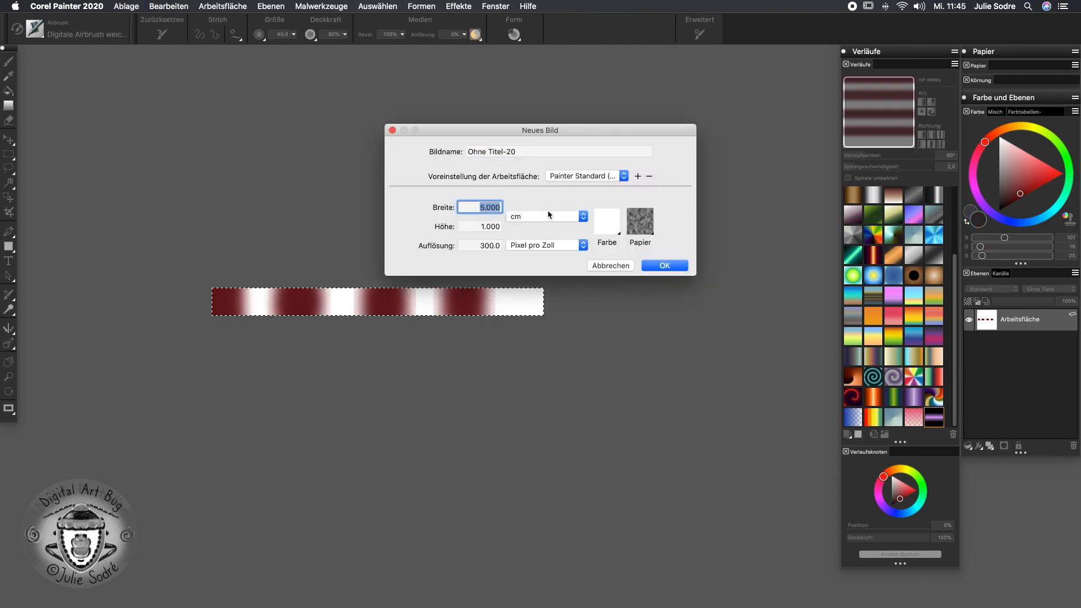
text(10)
key(Tab)
text(10)
key(Return)
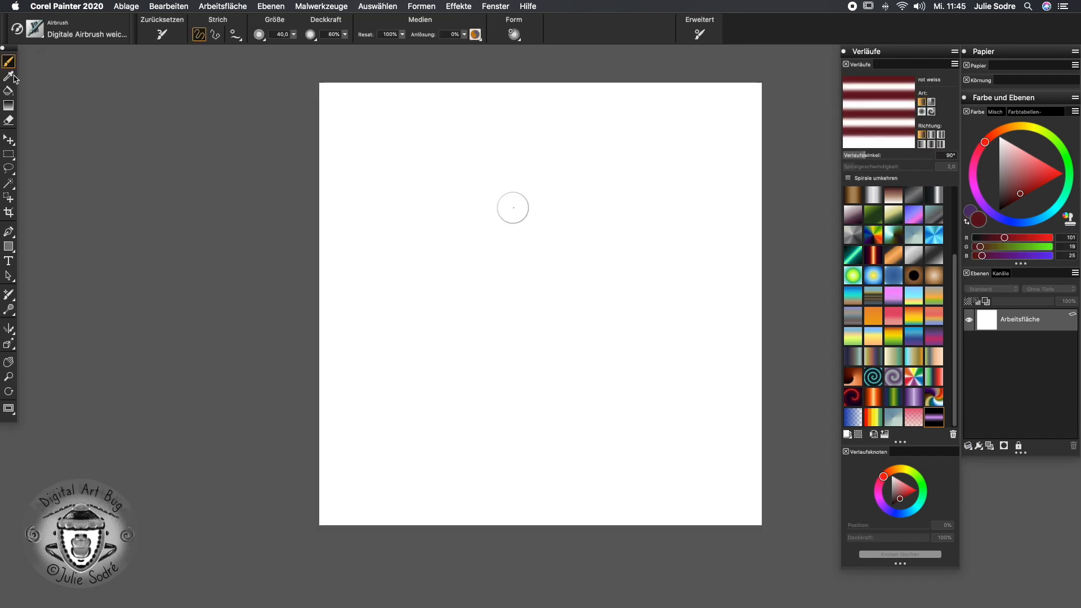
- Test-fill the blank canvas with the rot weiss gradient, undo it, and refill it using the direction that repeats the gradient twice
click(9, 90)
click(416, 218)
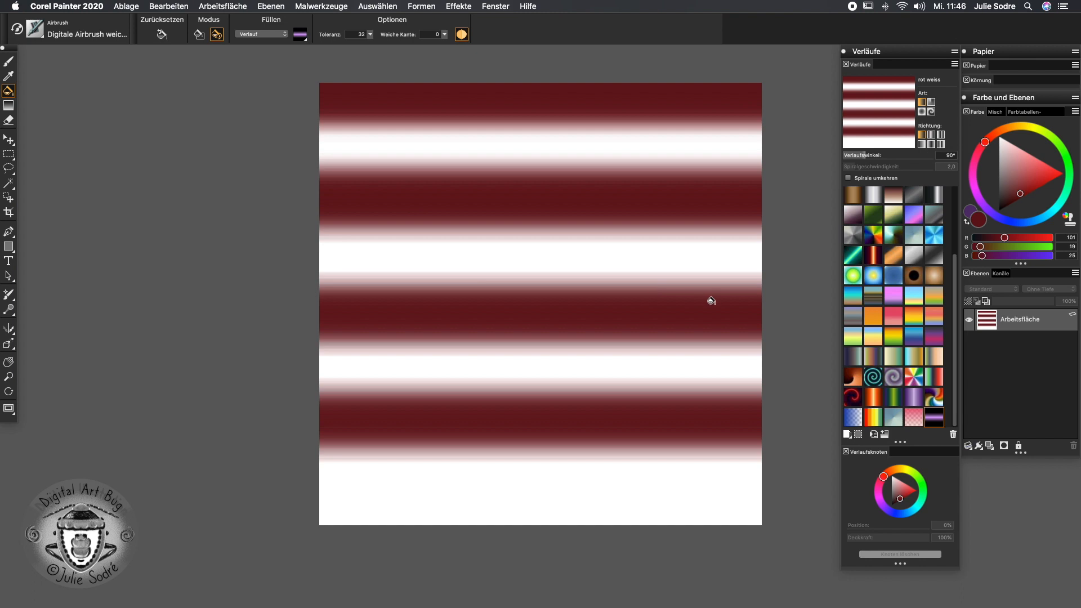
key(super+z)
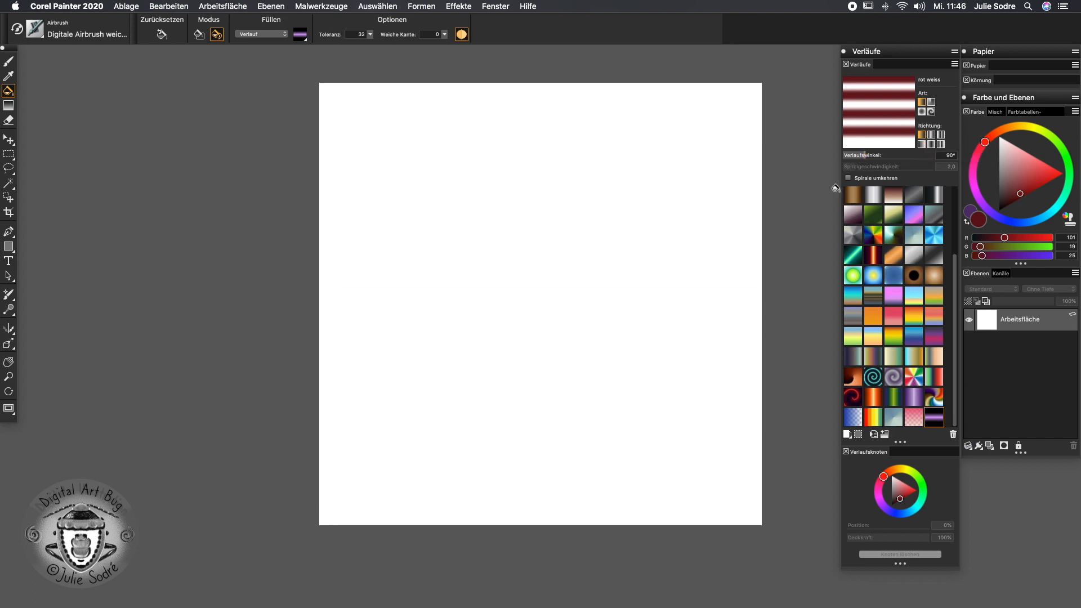
click(942, 145)
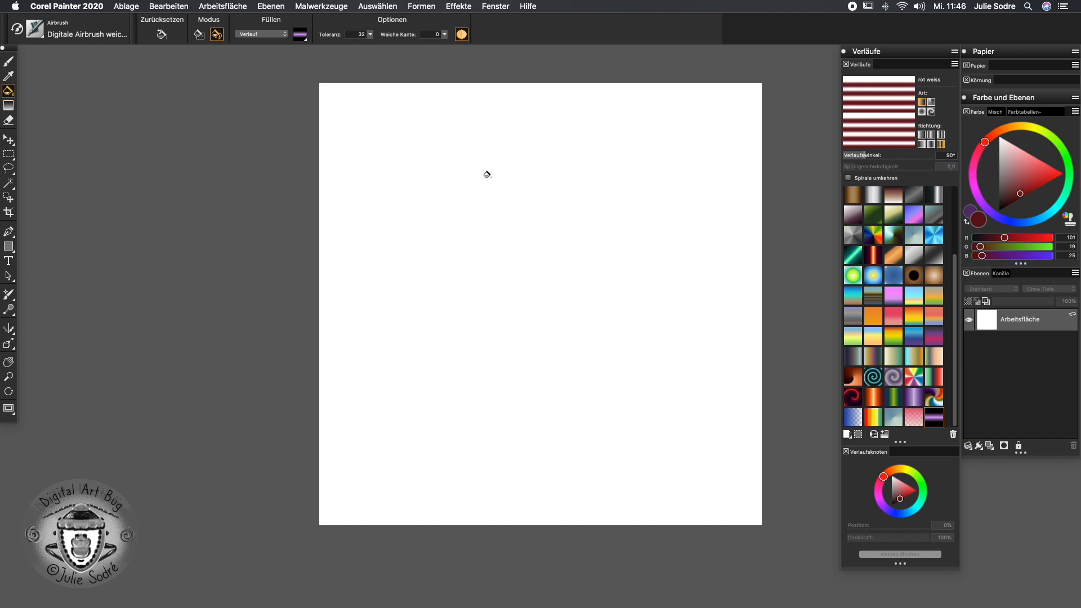
click(464, 234)
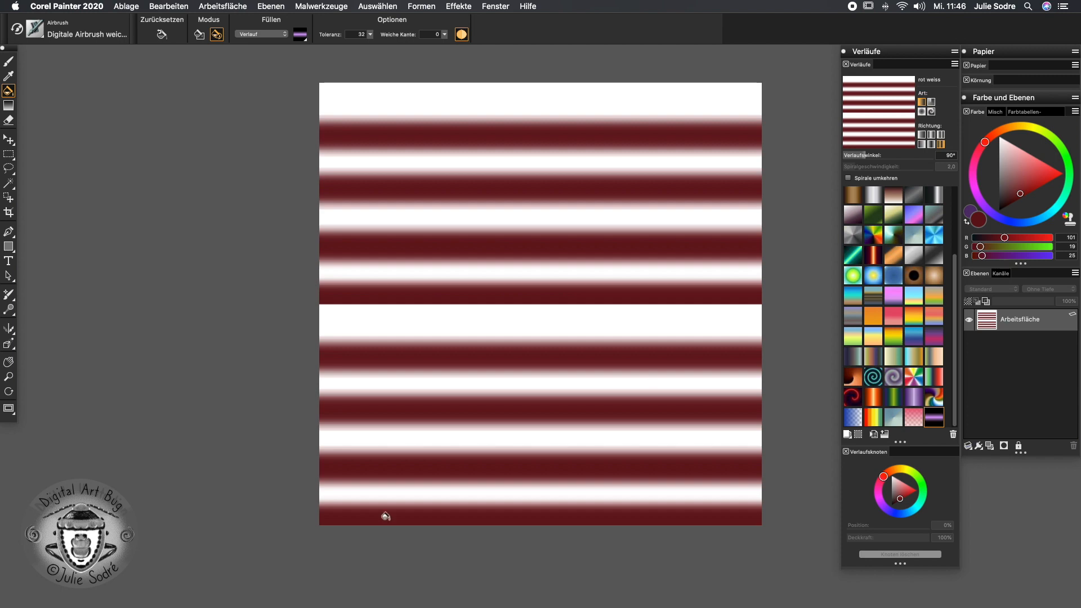
- Return to the strip image and airbrush a narrow dark red band at the strip's right end
click(10, 410)
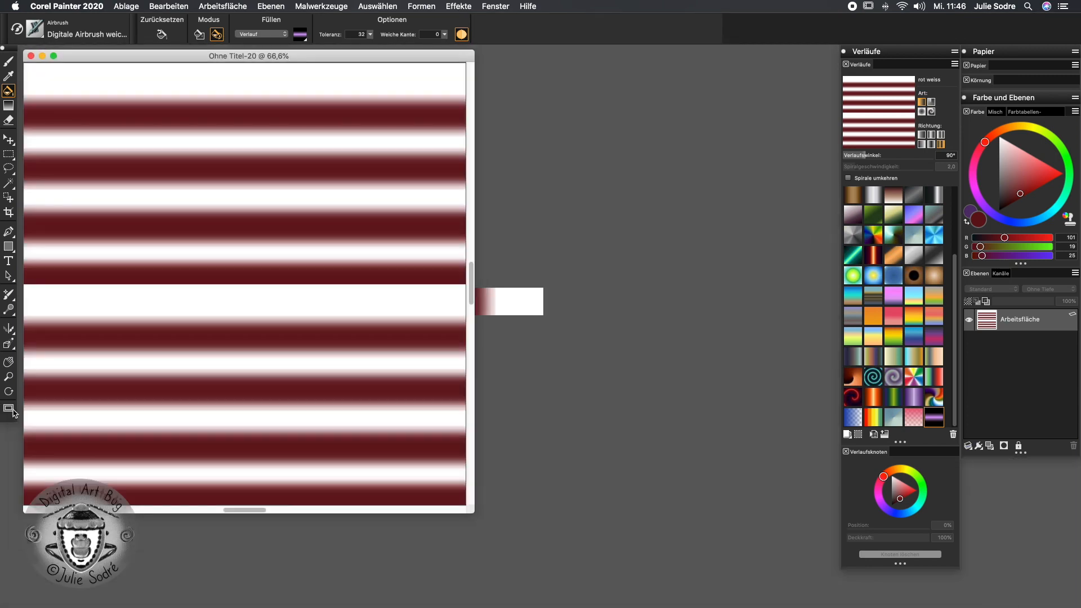
click(592, 321)
click(518, 304)
click(11, 65)
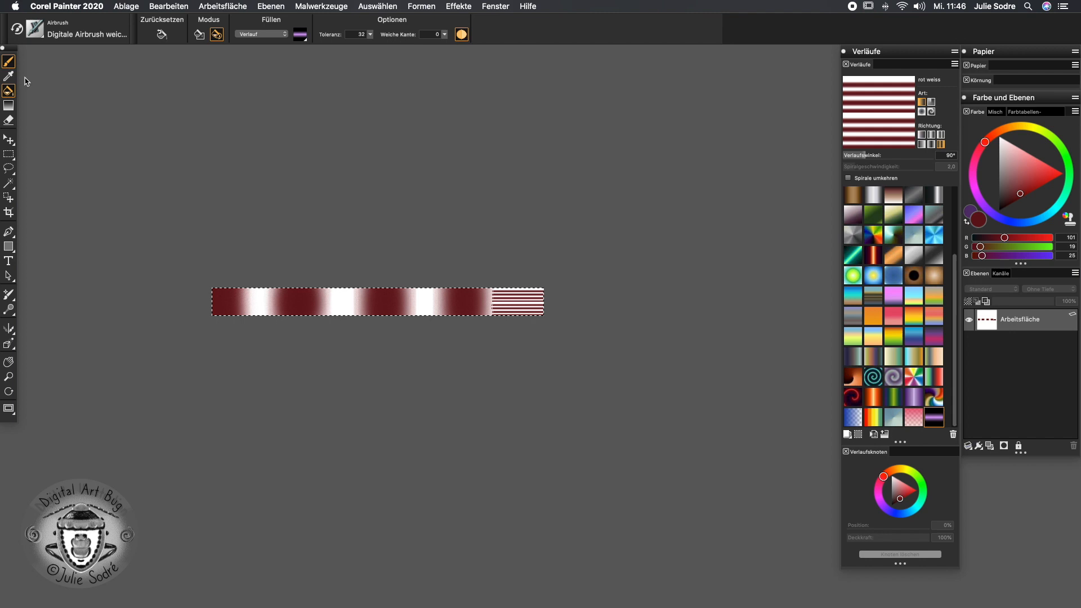
key(b)
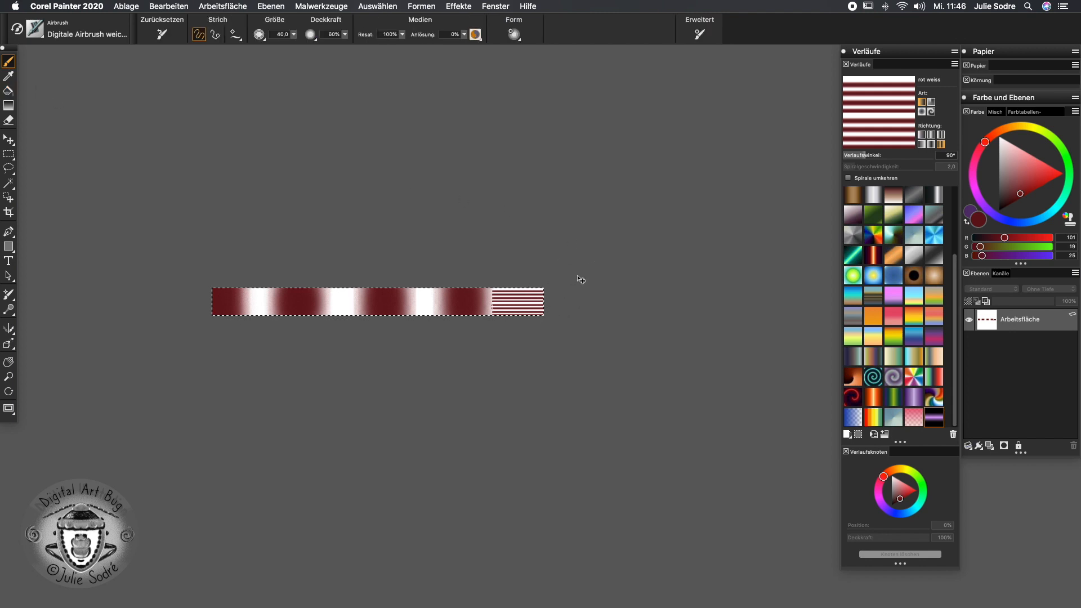
key(super+z)
mouse_move(549, 286)
mouse_down()
mouse_move(548, 309)
mouse_move(546, 275)
mouse_move(553, 285)
mouse_up()
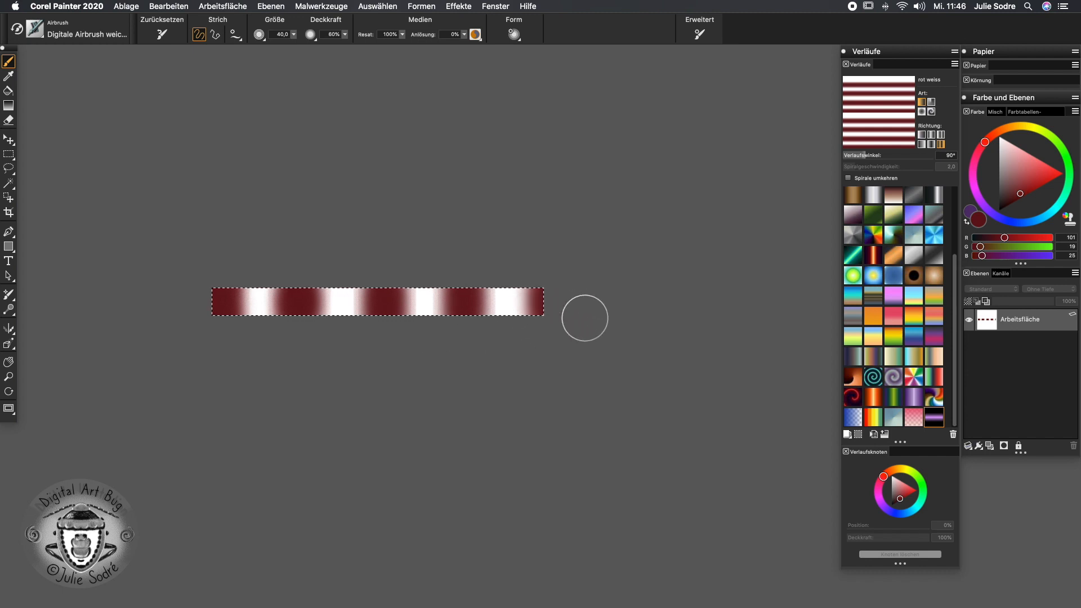
- Capture the completed strip as a new gradient named "rot weiss2" and show it in the gradient library
click(858, 434)
text(r)
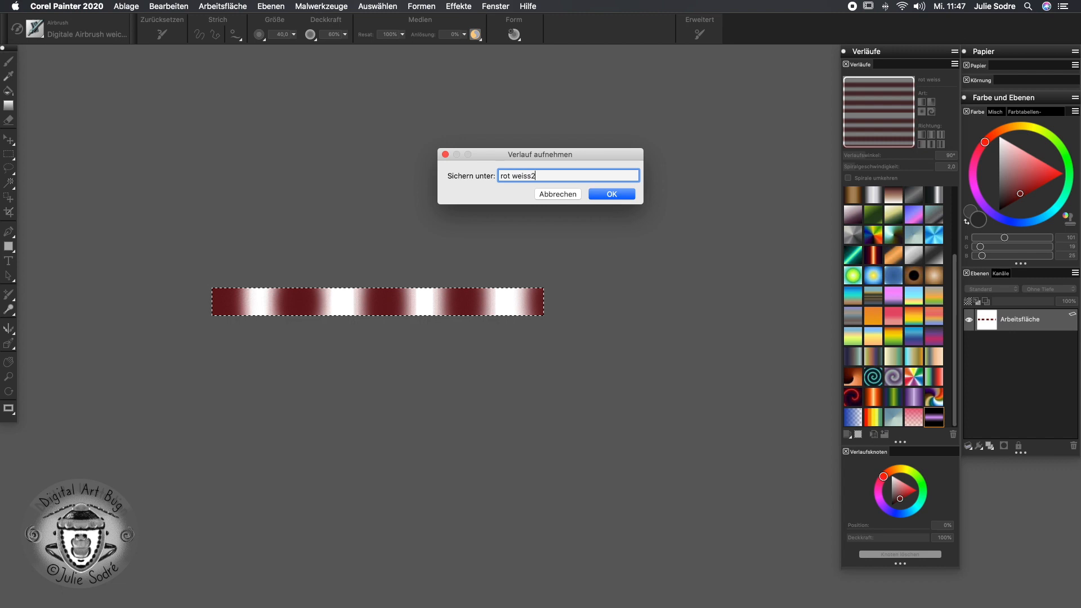
text(ot weiss2)
key(Return)
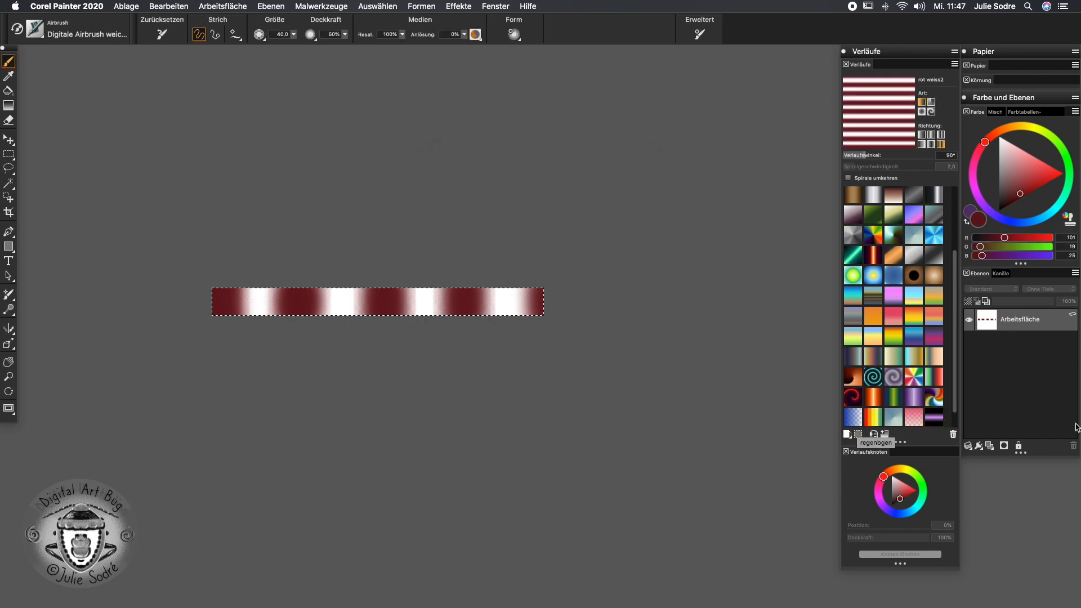
drag(955, 336, 966, 418)
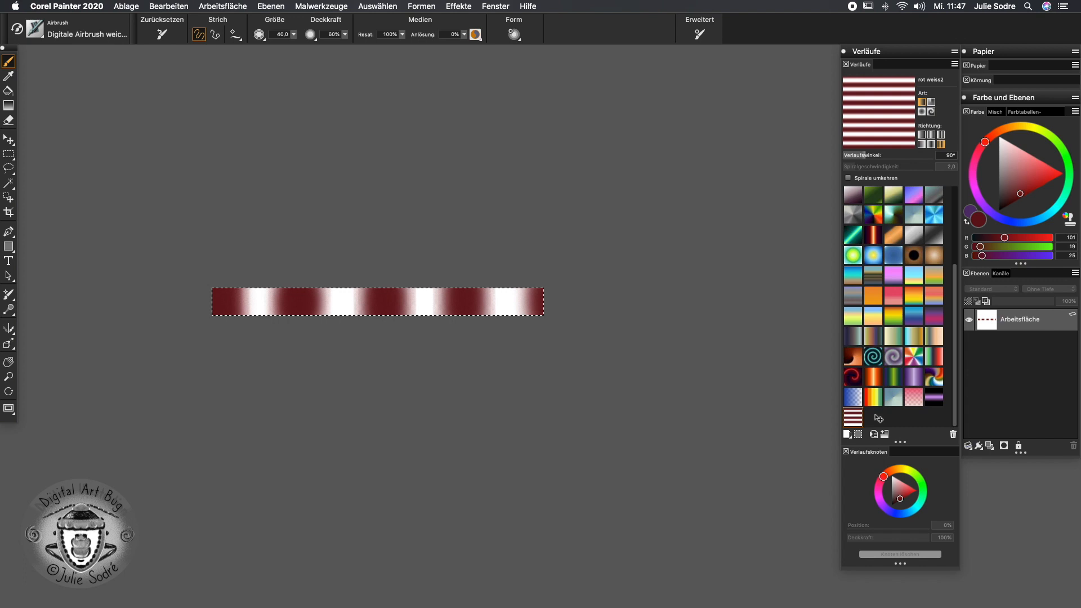
- Switch back to the 10 cm square image and clear its striped fill
click(8, 411)
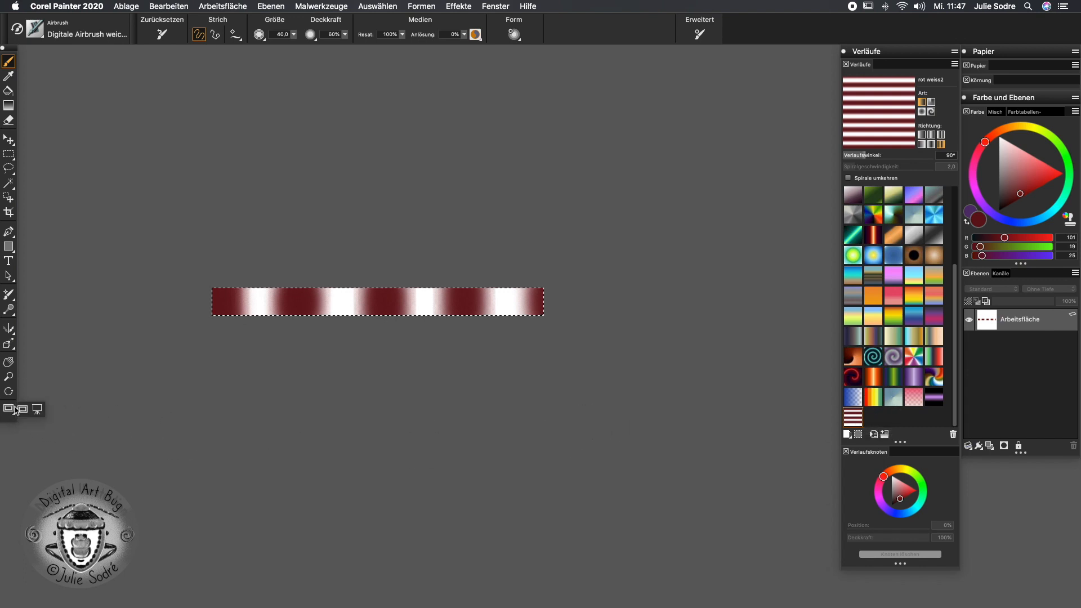
click(20, 412)
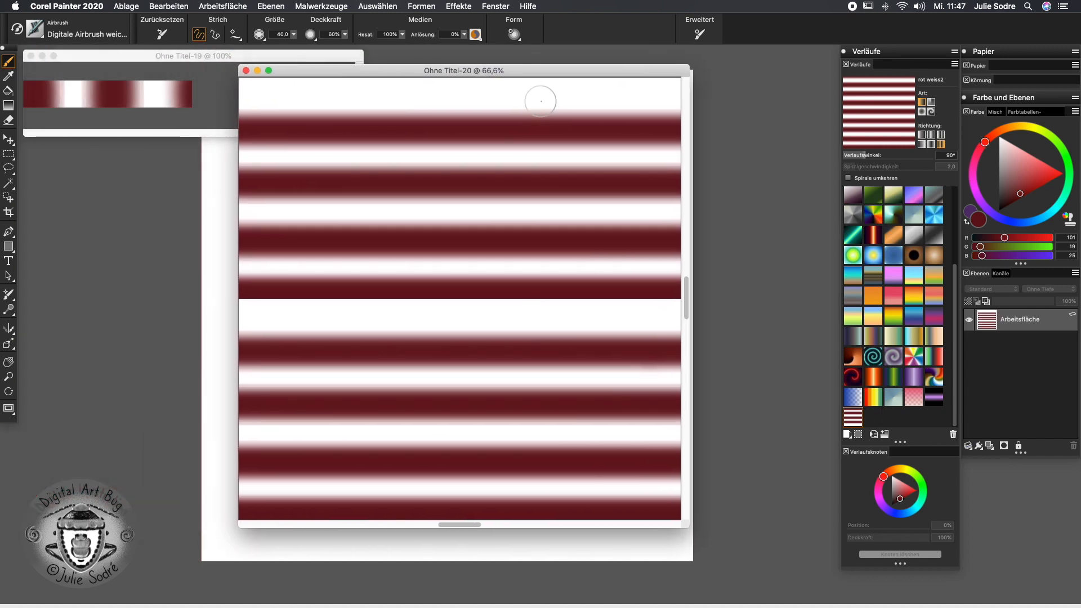
click(9, 411)
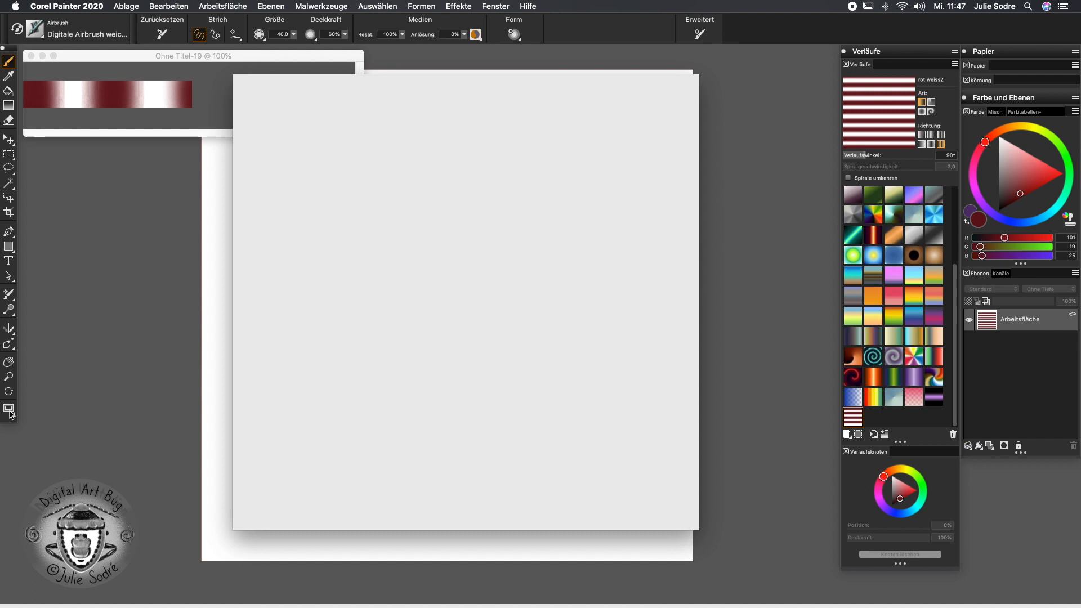
key(super+a)
key(BackSpace)
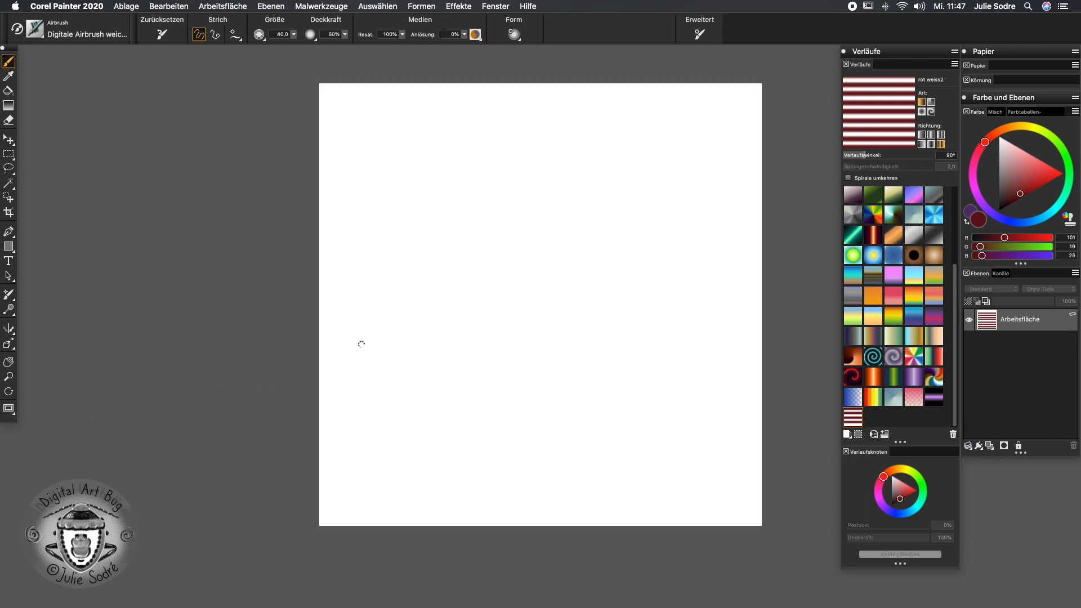
- Test-fill the canvas with the rot weiss2 gradient, undo it, and refill it with the gradient angle set to 0°
click(8, 90)
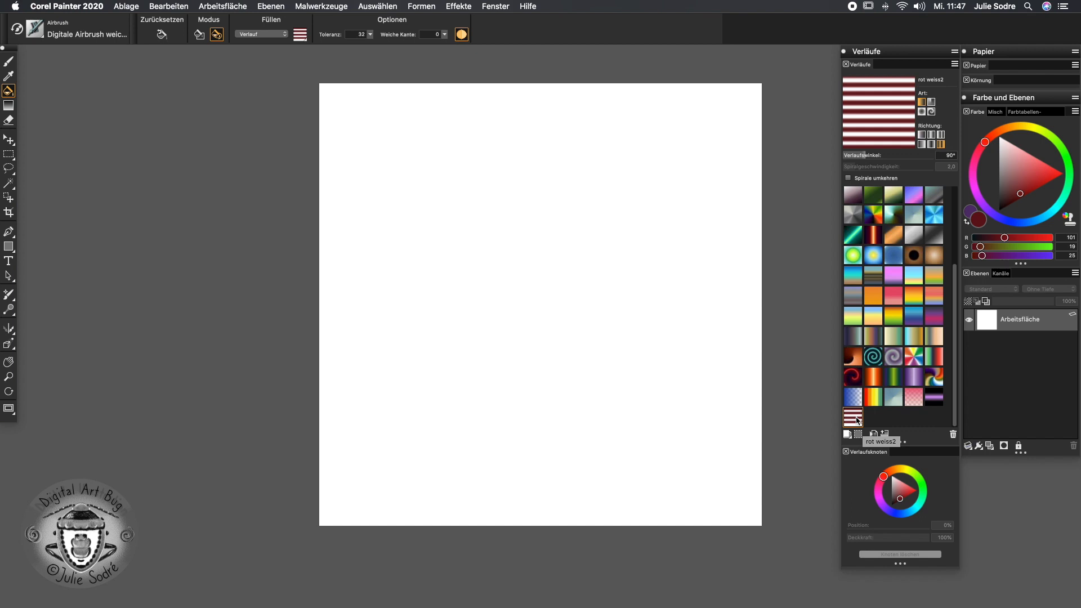
click(512, 278)
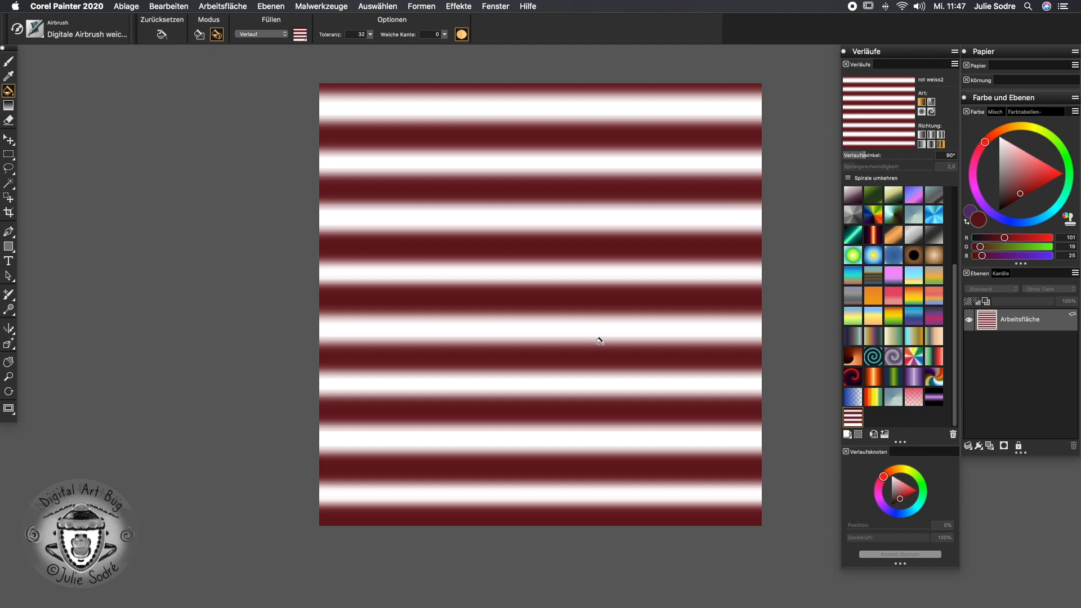
key(super+z)
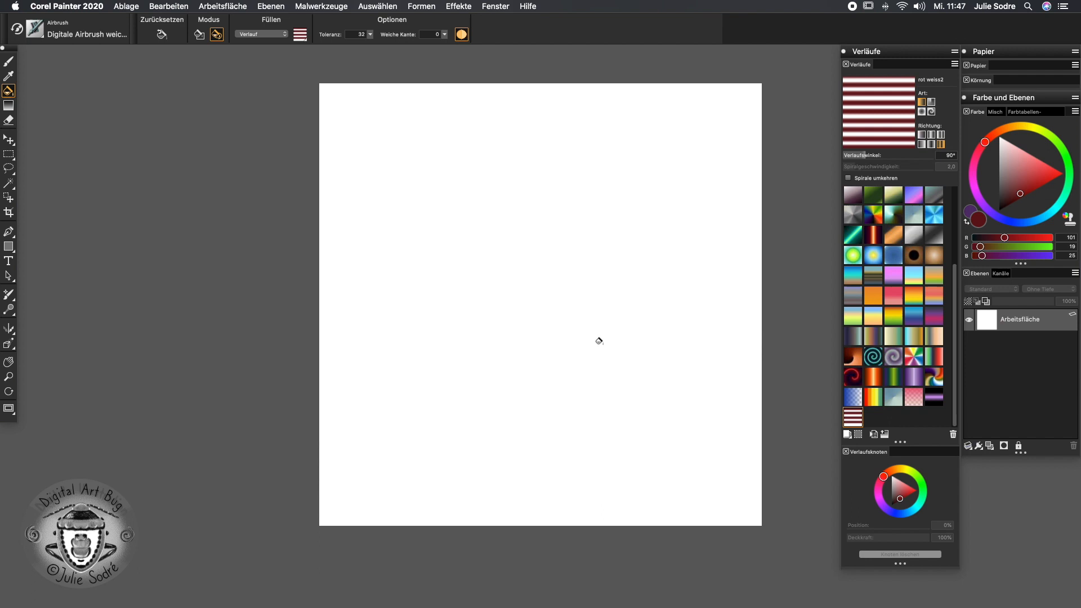
drag(857, 158, 843, 157)
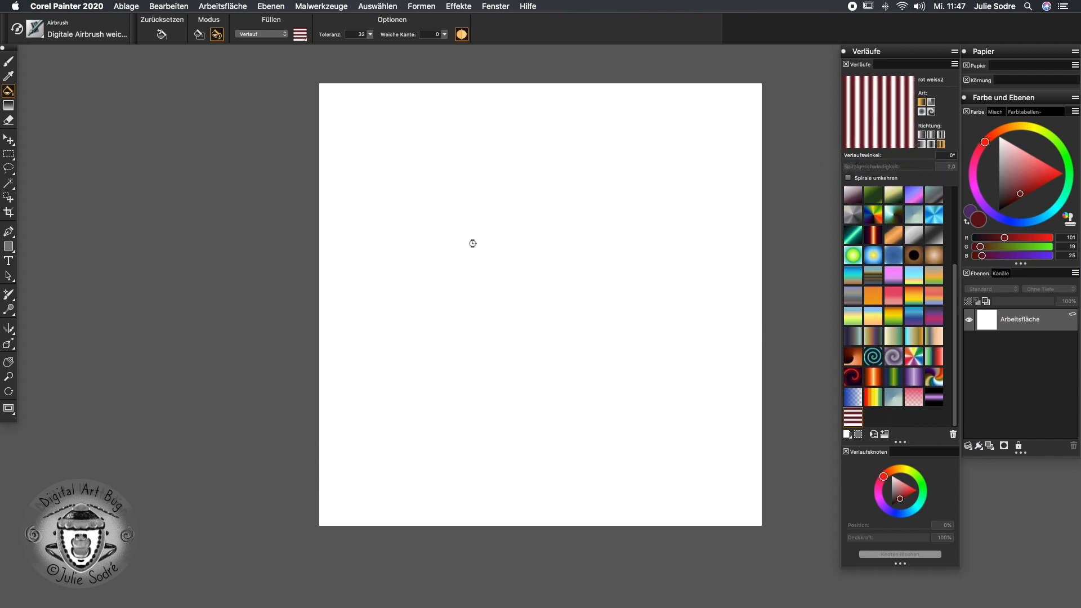
click(469, 240)
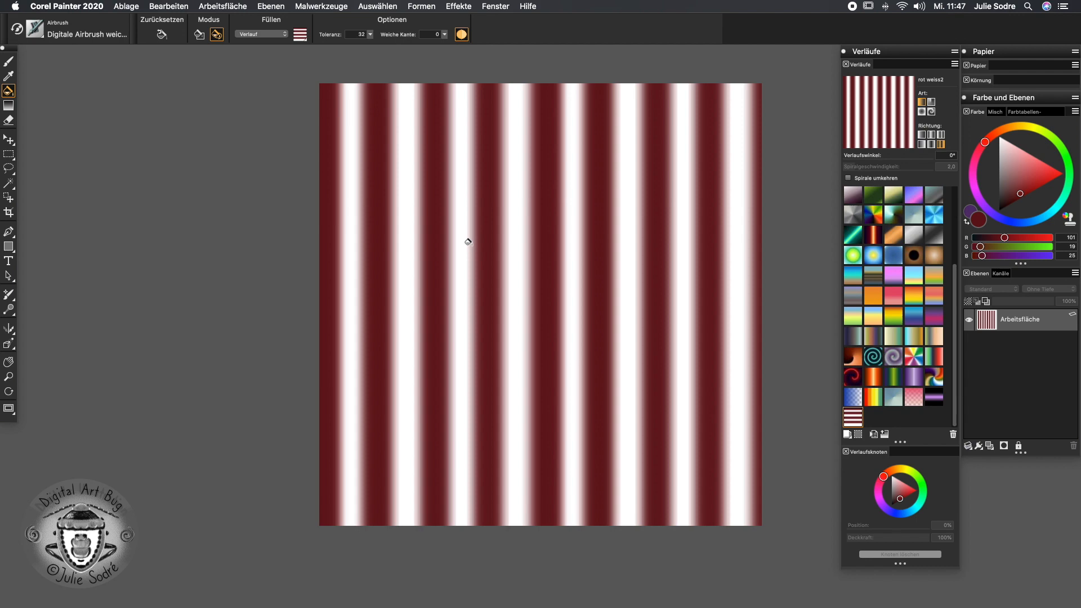
- Set the gradient angle to about 55°, test-fill the canvas in place of the vertical stripes, and undo the fill
drag(850, 160, 858, 158)
key(super+z)
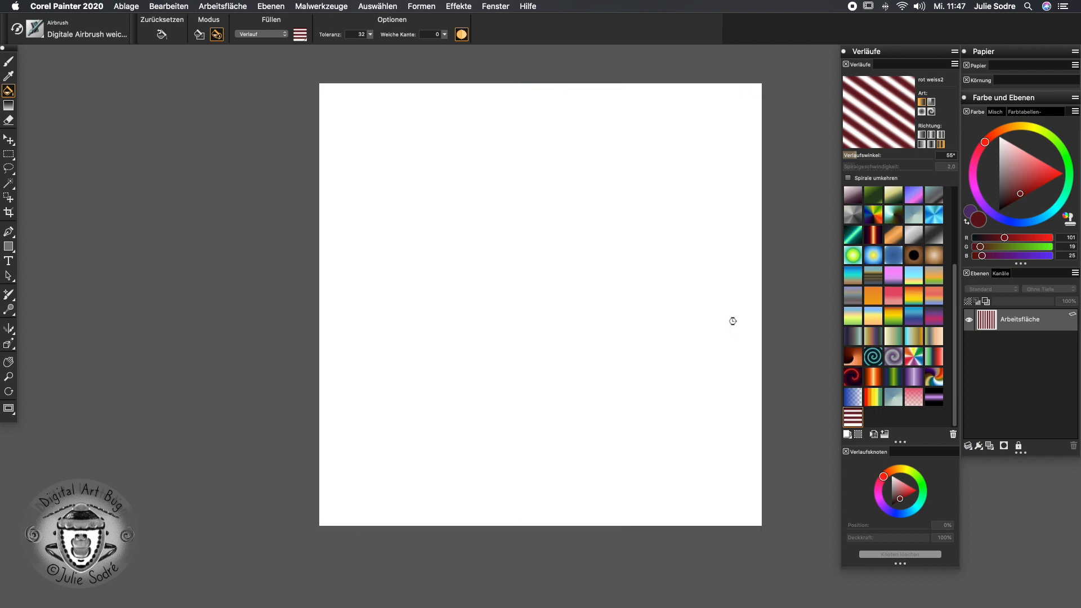
click(518, 277)
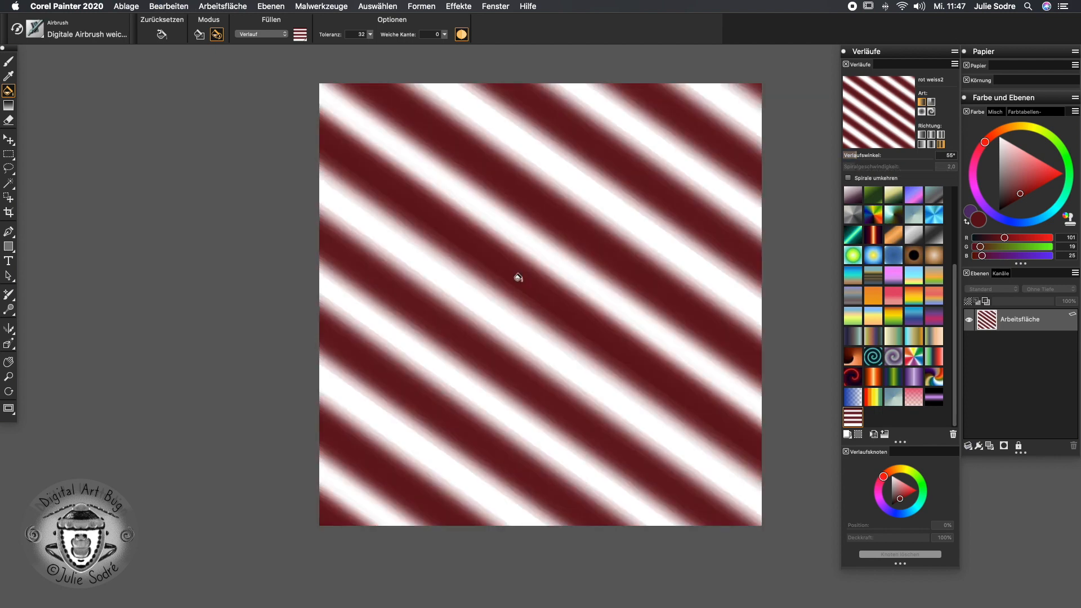
key(super+z)
- Airbrush a solid dark red oval on a new layer in the middle of the canvas and fill it with the diagonal rot weiss2 gradient
key(b)
mouse_move(478, 222)
mouse_down()
mouse_move(463, 242)
mouse_move(603, 278)
mouse_move(578, 334)
mouse_move(515, 238)
mouse_move(447, 307)
mouse_move(550, 225)
mouse_move(565, 258)
mouse_move(548, 329)
mouse_move(569, 236)
mouse_move(475, 313)
mouse_move(562, 246)
mouse_move(496, 332)
mouse_move(552, 280)
mouse_move(535, 248)
mouse_move(439, 297)
mouse_up()
click(8, 91)
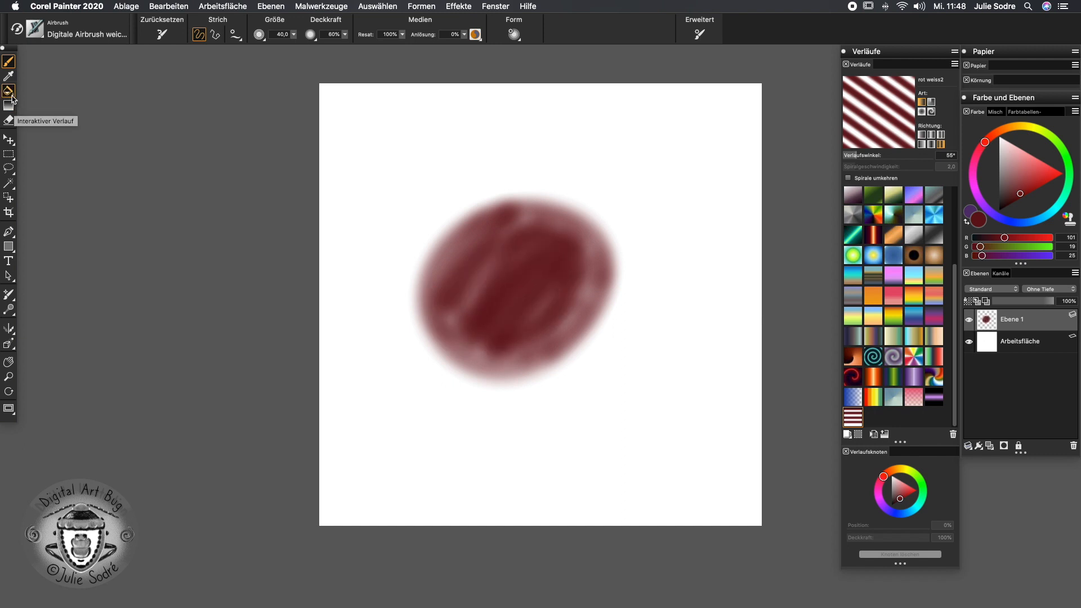
click(488, 291)
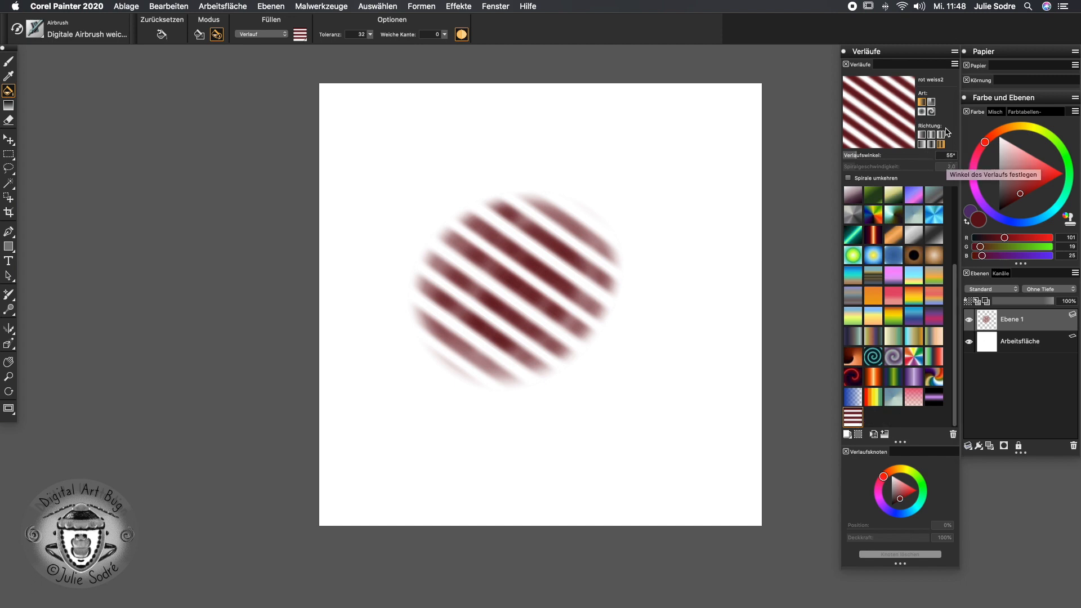
- Open the rot weiss2 gradient for editing to examine its nodes, and close the editor
click(955, 64)
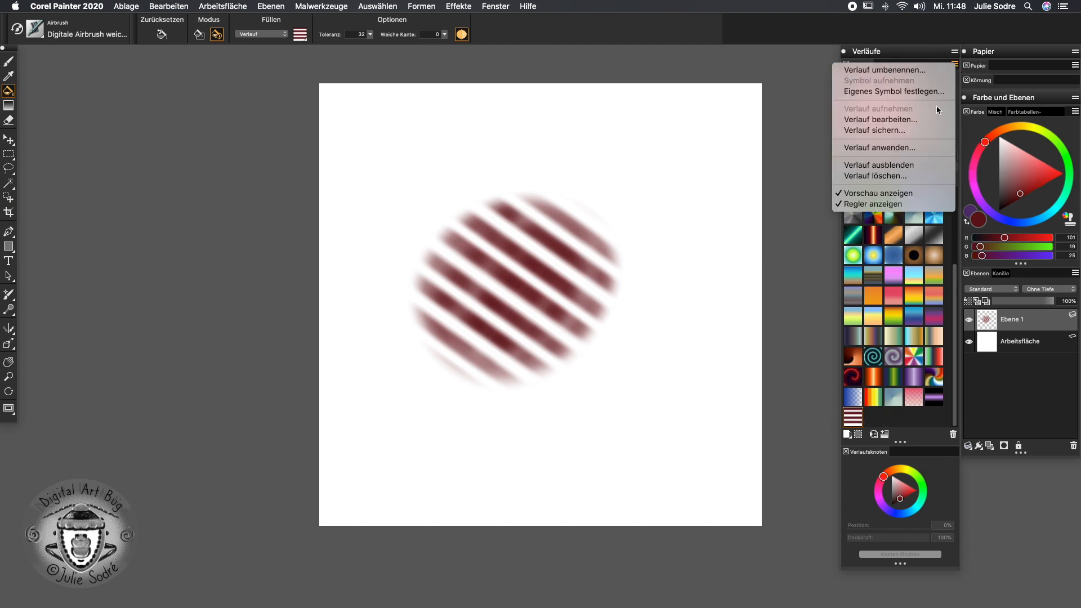
click(928, 120)
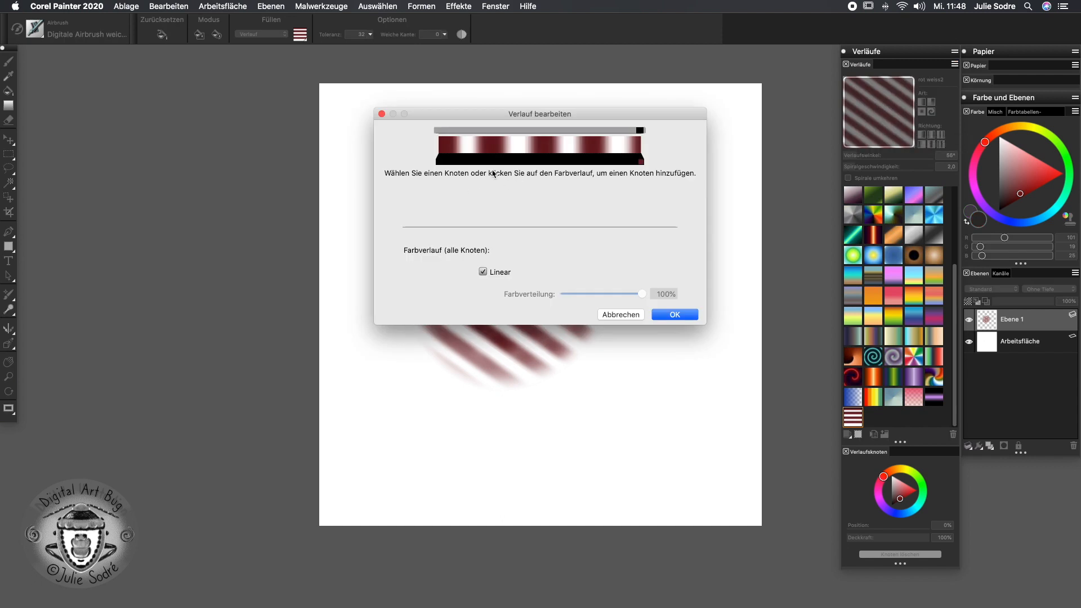
click(676, 315)
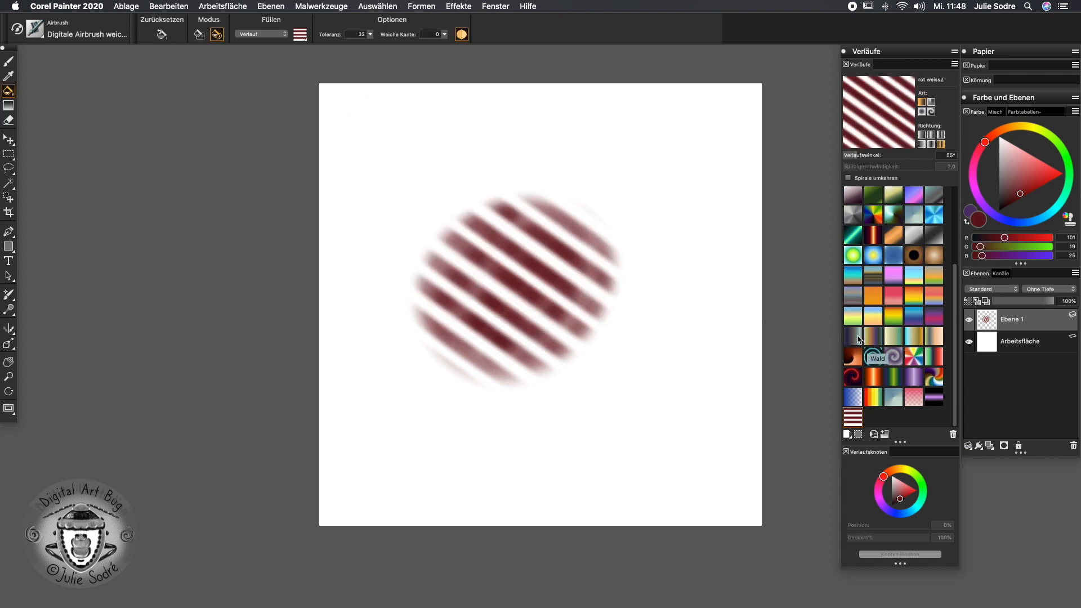
- Select the Wald gradient, examine its colour nodes in the gradient editor, and close the editor
click(876, 339)
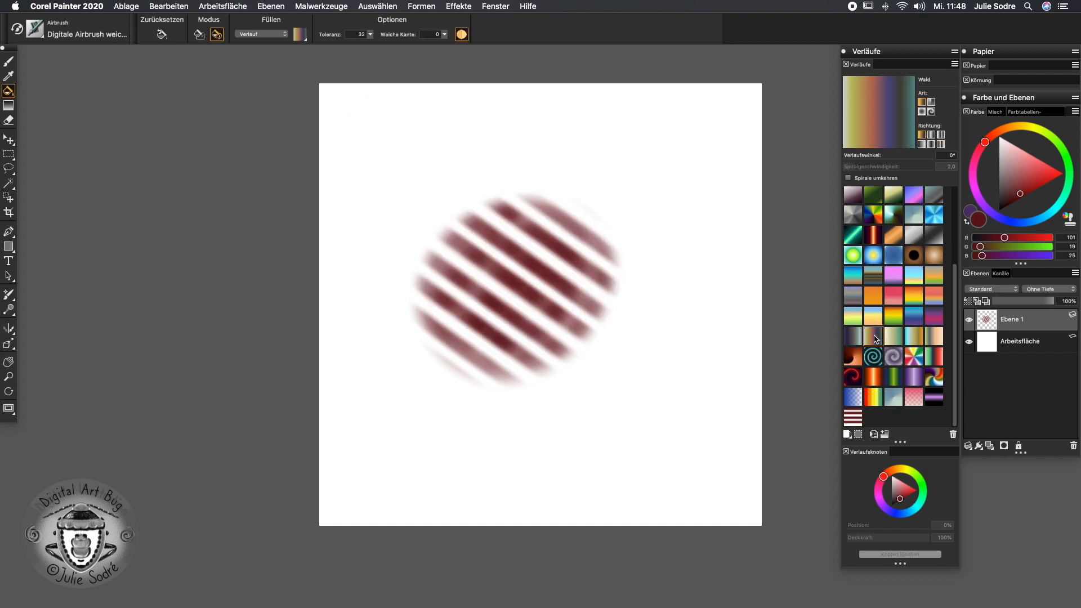
click(955, 65)
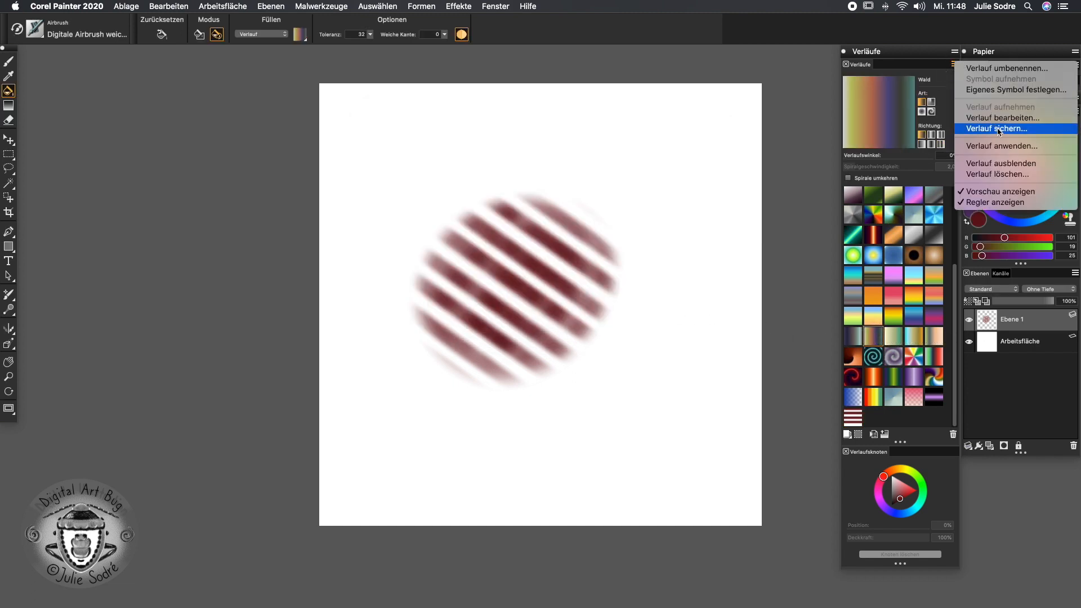
click(996, 119)
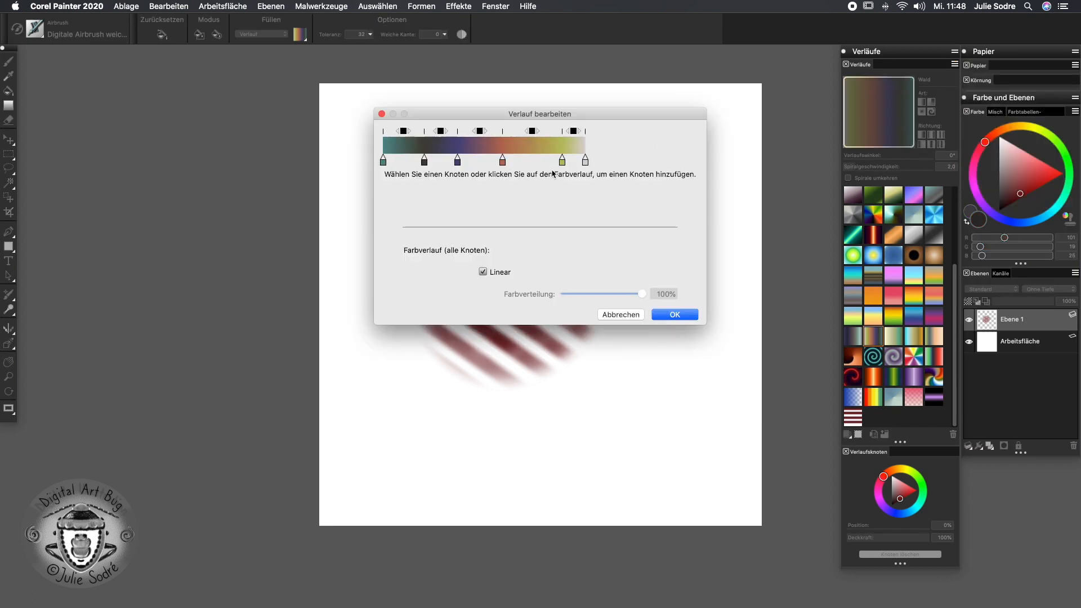
click(382, 115)
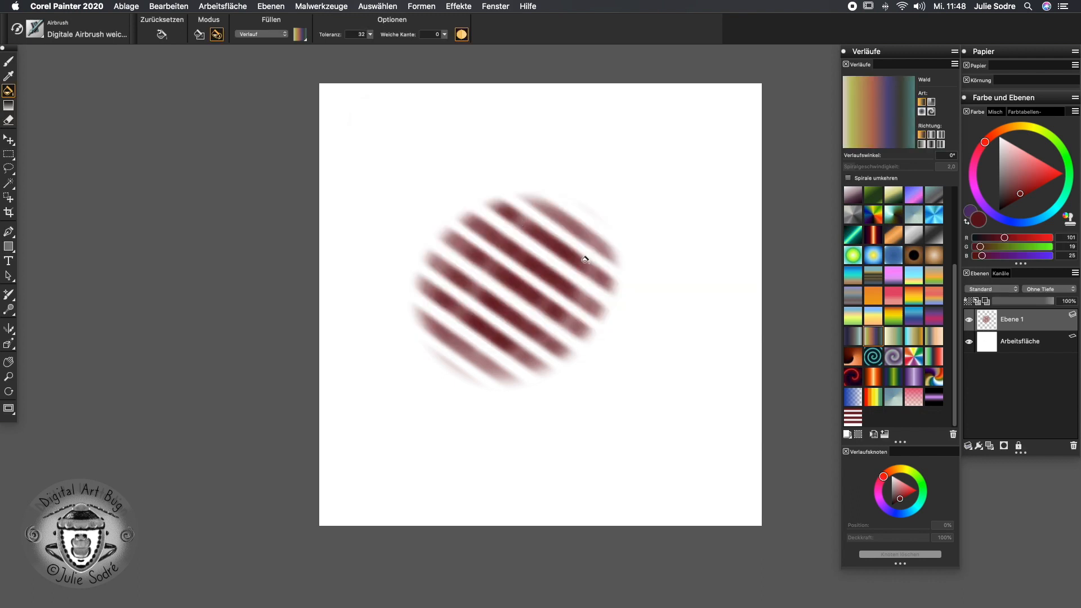